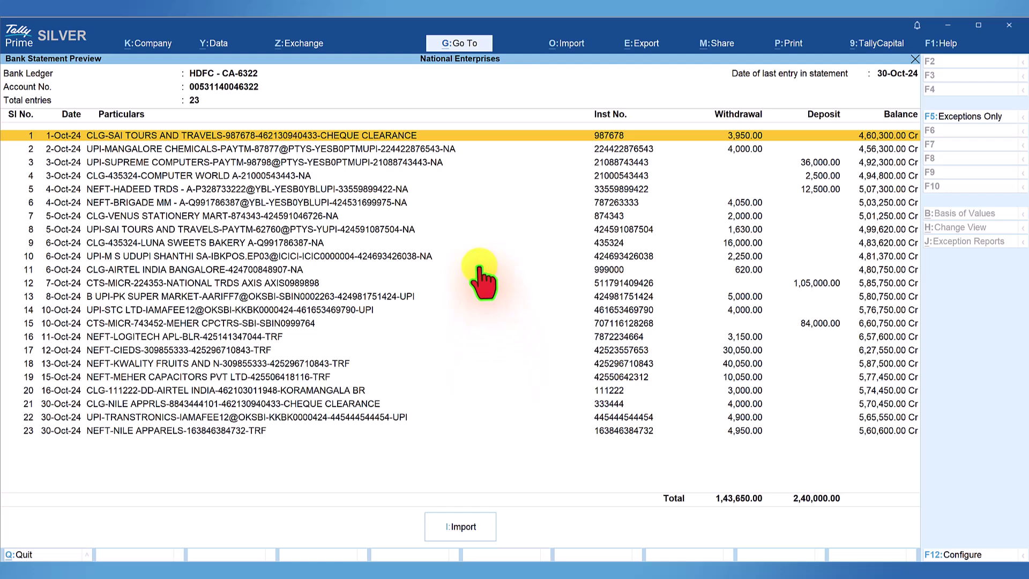
Import the previewed October bank statement entries into the HDFC bank ledger
key("Down")
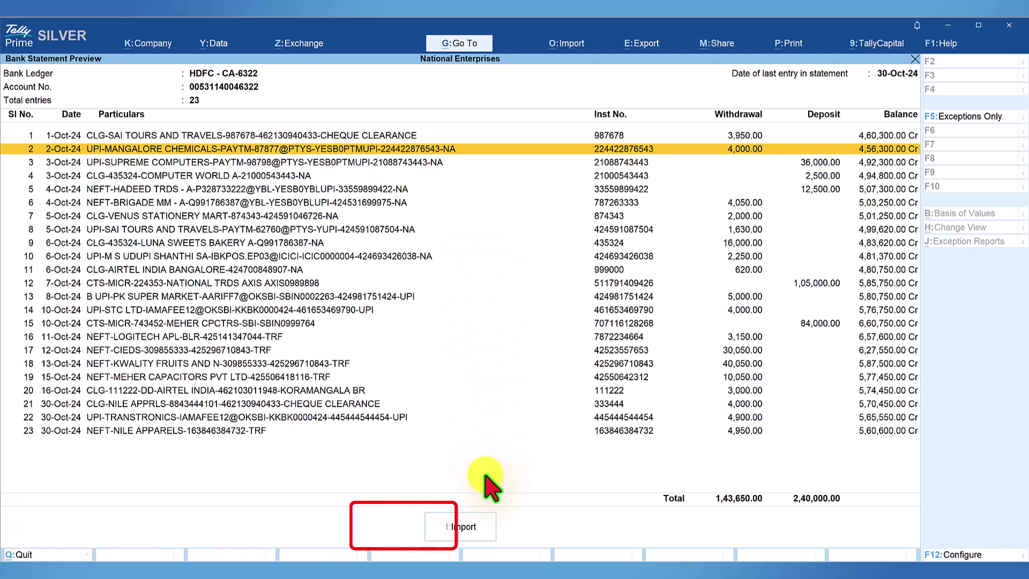
left_click(465, 527)
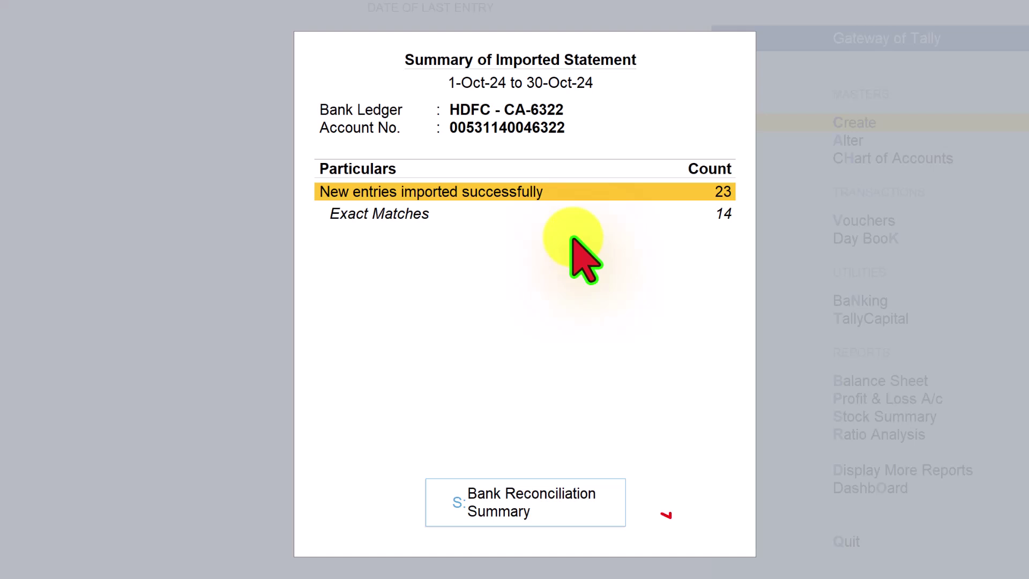
Open the Bank Reconciliation Summary and drill into the current period's unreconciled transactions
left_click(513, 496)
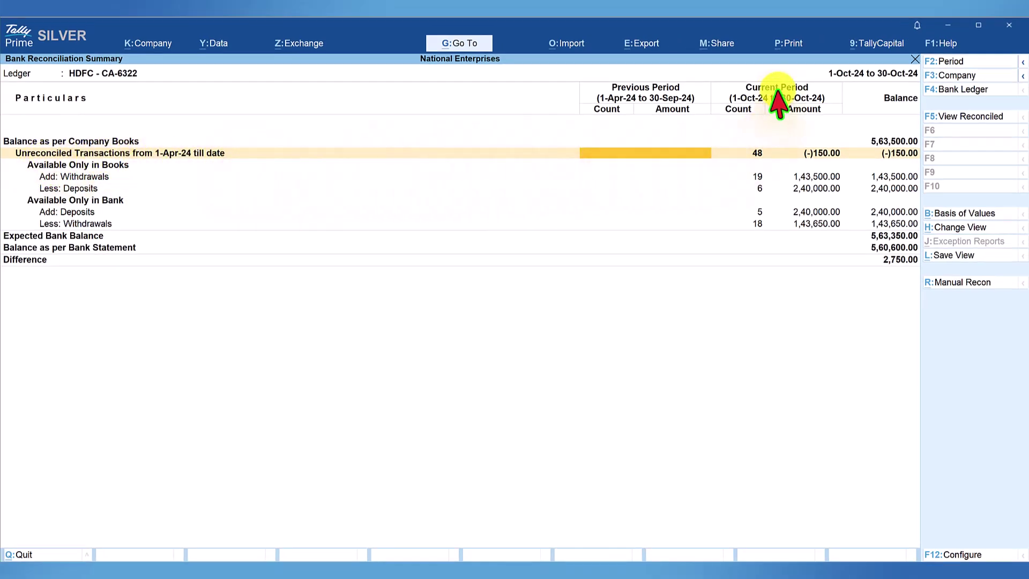
left_click(764, 154)
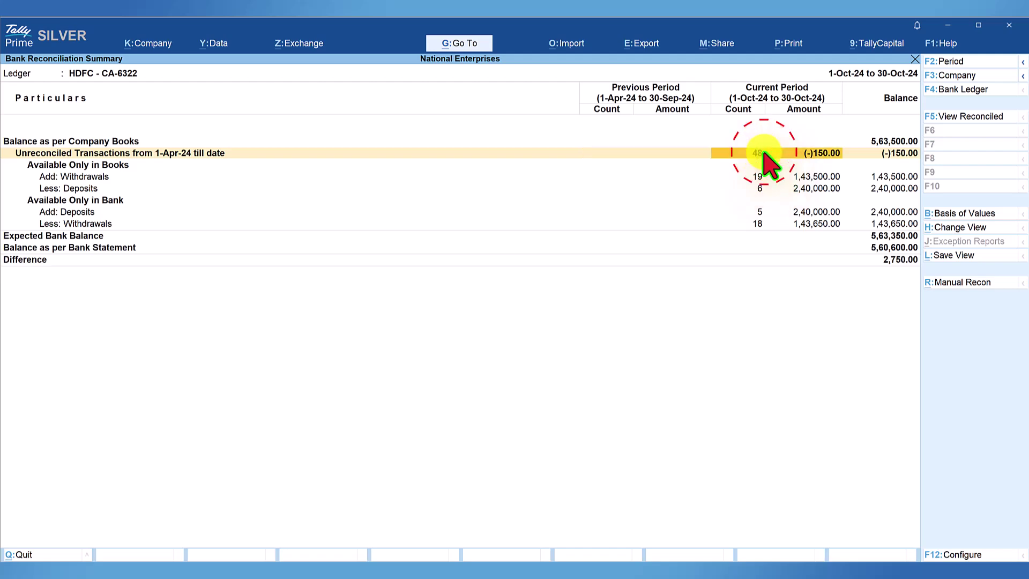
left_click(757, 152)
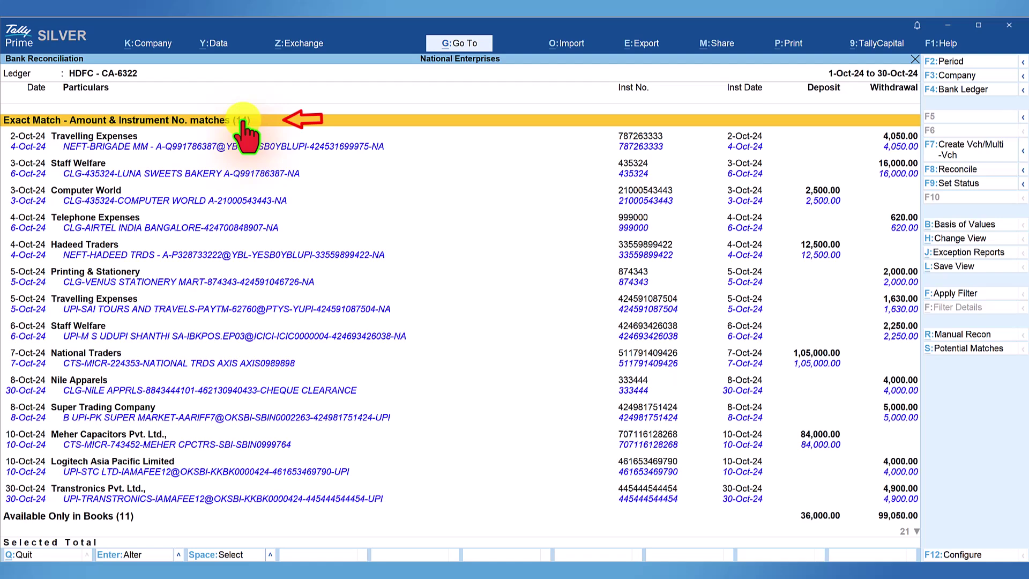
Examine the entries available only in books and only in bank, and return to the start of the exact matches
left_click(95, 517)
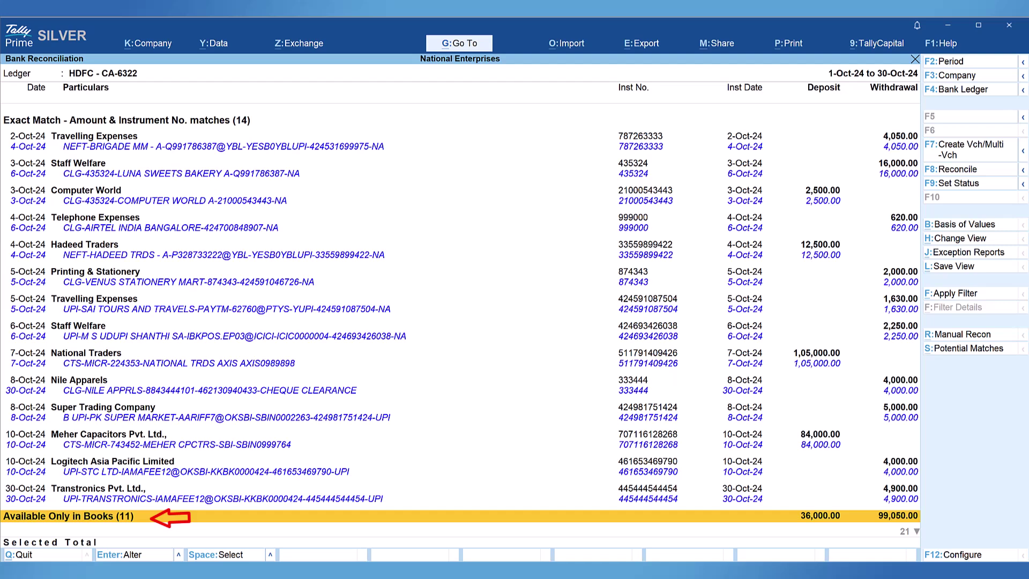
key("Return")
key("Down")
key("Down")
key("Down")
key("Down")
key("Down")
key("Down")
key("Down")
key("Down")
key("Down")
key("Down")
key("Down")
key("Down")
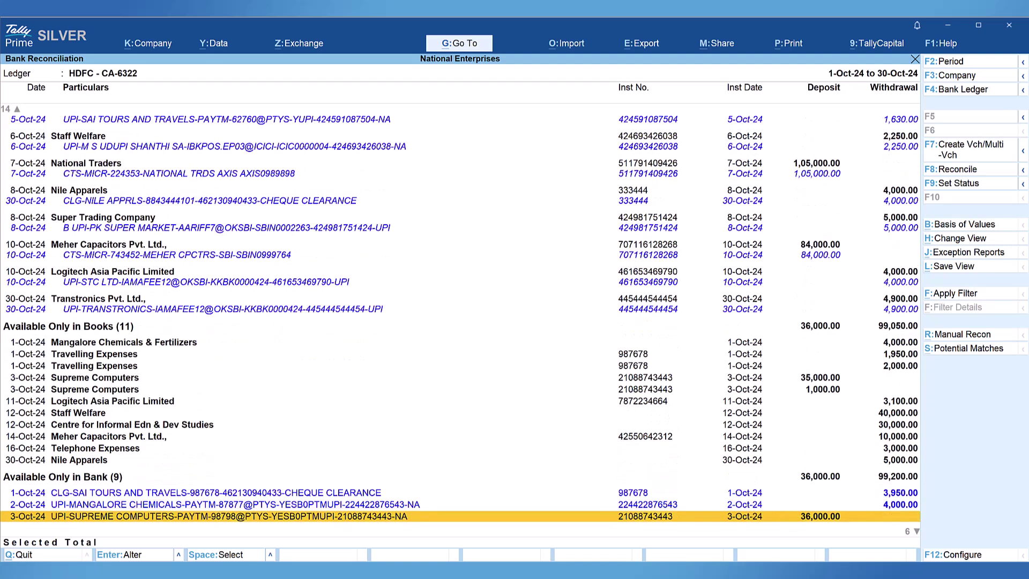
key("Up")
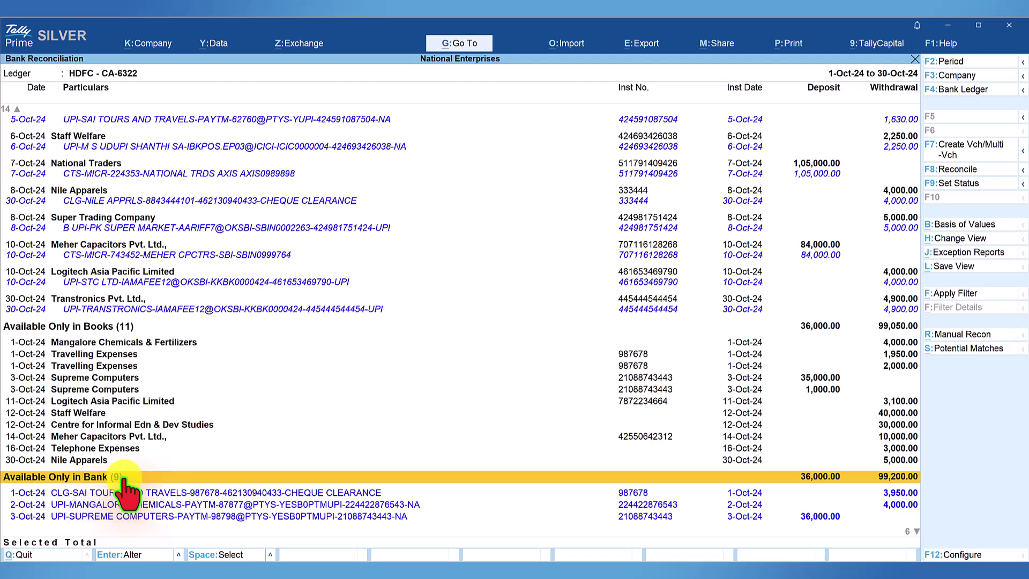
key("Up")
key("Up")
key("Up")
key("Up")
key("Up")
key("Up")
key("Up")
key("Up")
key("Up")
key("Up")
key("Up")
key("Up")
key("Up")
key("Up")
key("Up")
key("Up")
key("Up")
key("Up")
key("Up")
key("Up")
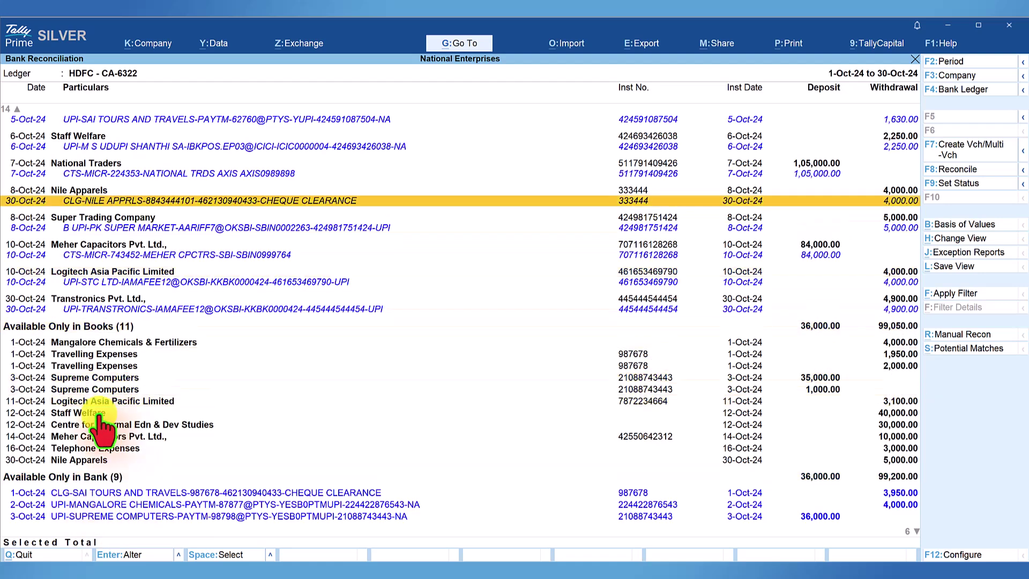
key("Up")
key("Up")
key("Up")
key("Up")
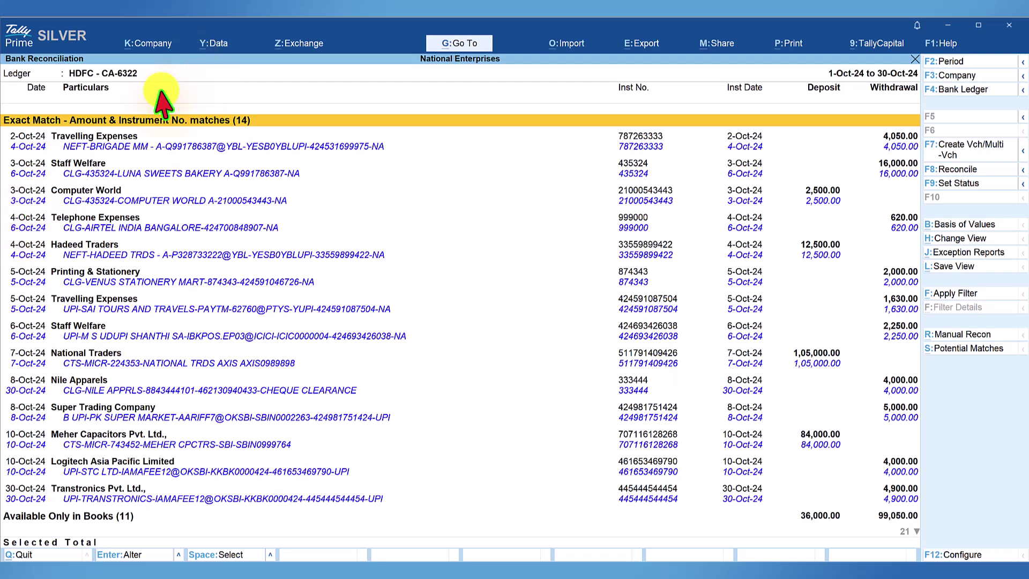
Select all the Exact Match transactions, from Travelling Expenses on 2-Oct-24 through Transtronics on 30-Oct-24, and reconcile them
left_click(120, 136)
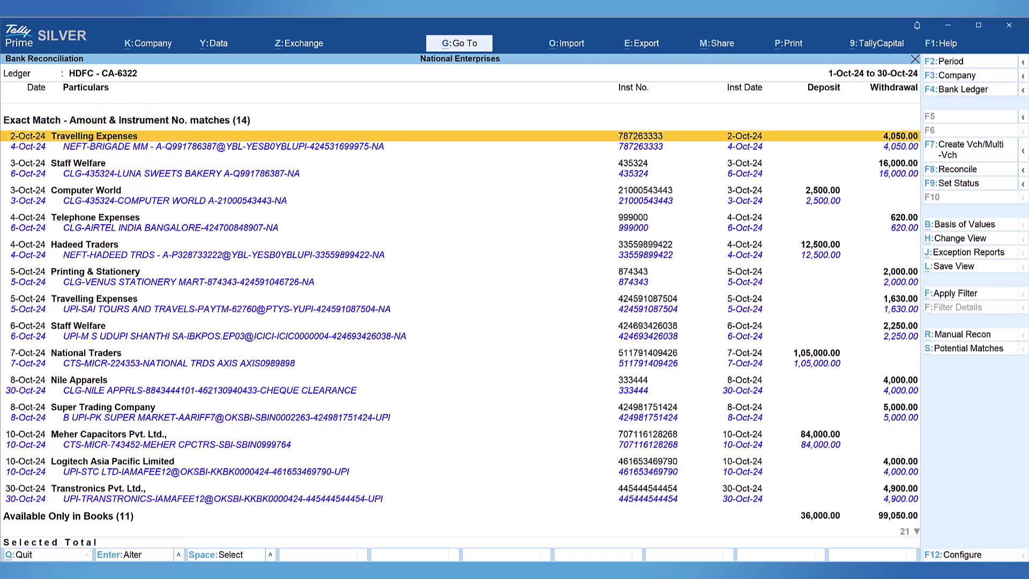
key("space")
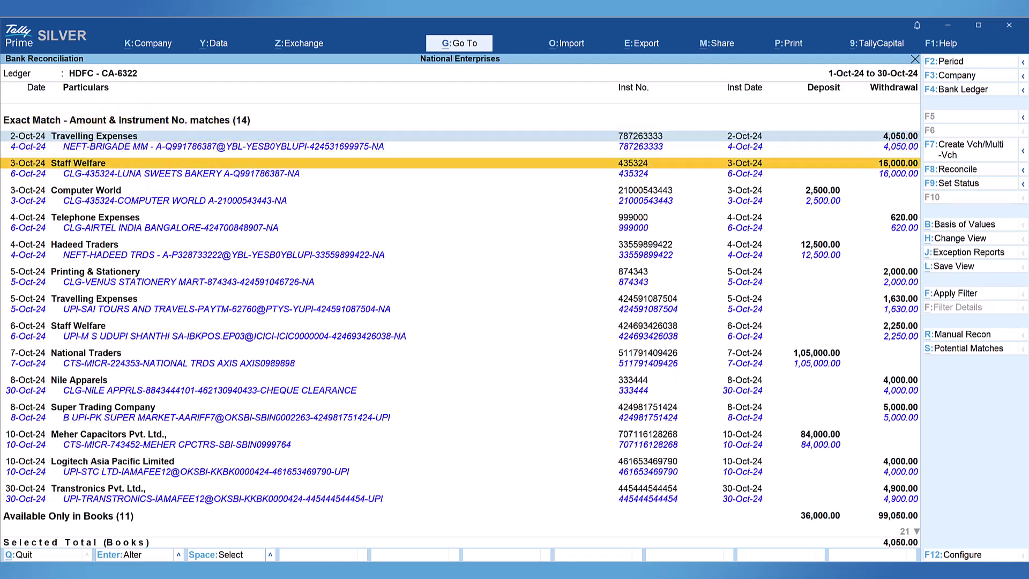
key("space")
key("space")
key("space")
key("space")
key("space")
key("space")
key("space")
key("space")
key("space")
key("space")
key("space")
key("space")
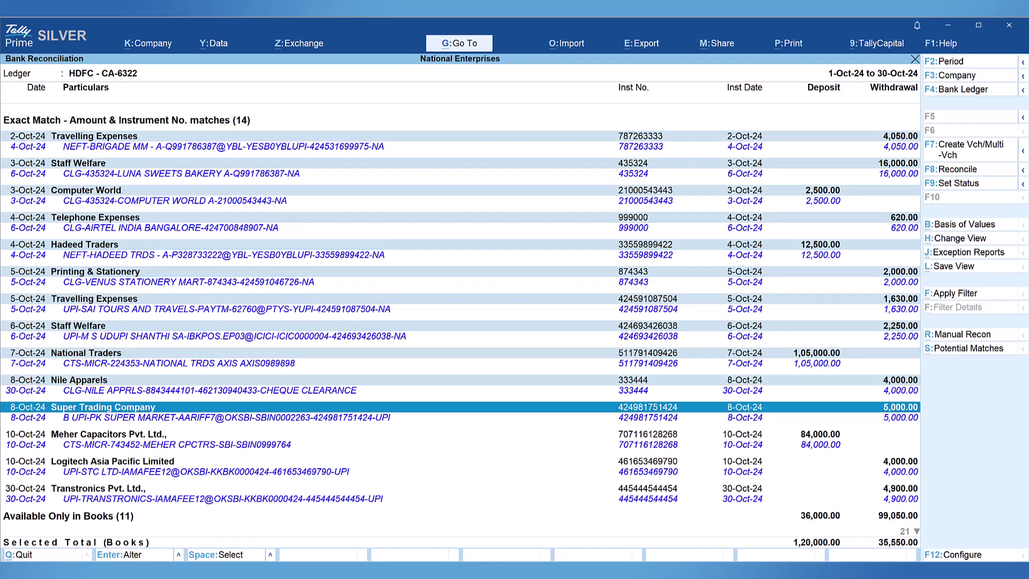
key("space")
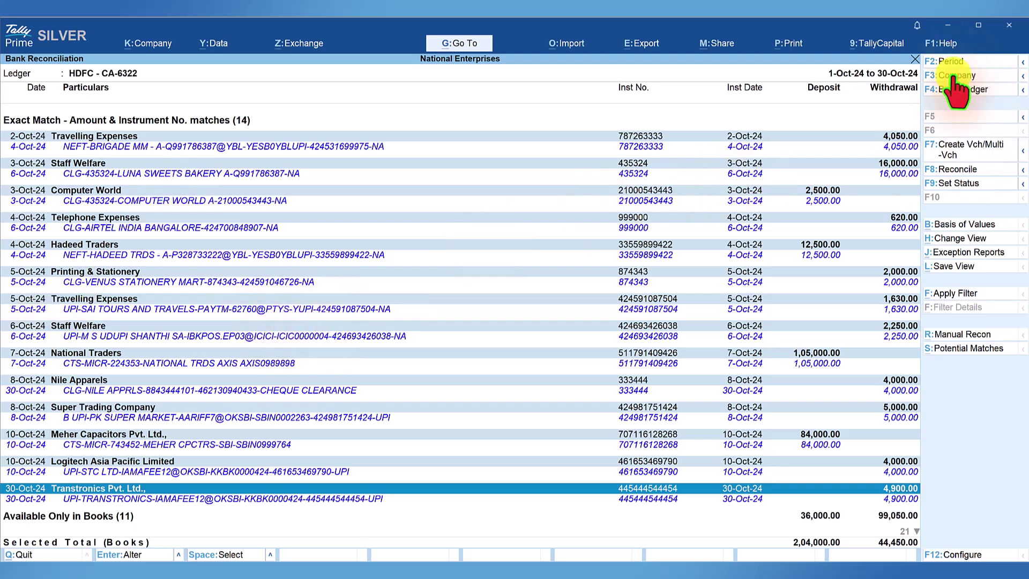
left_click(947, 170)
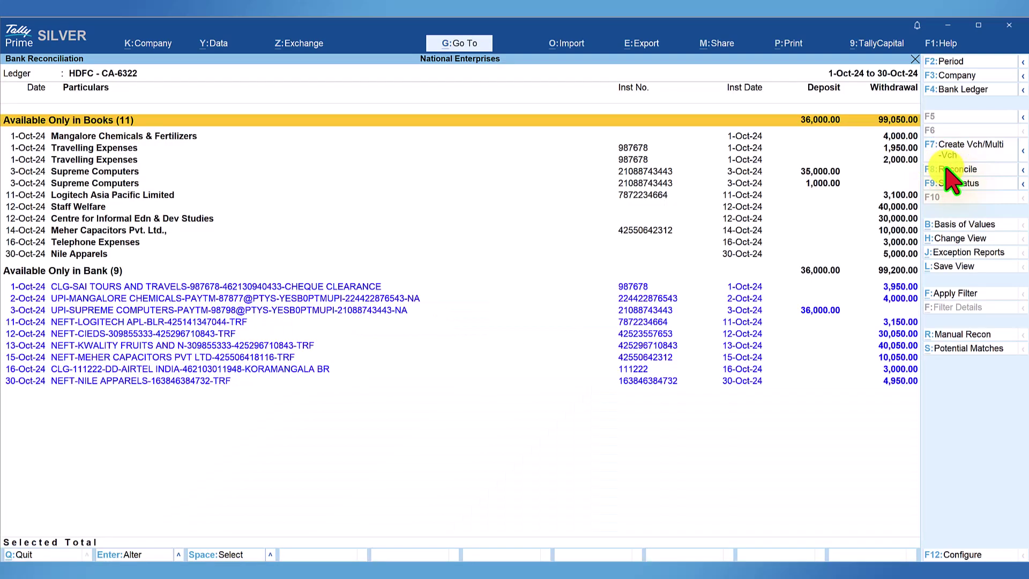
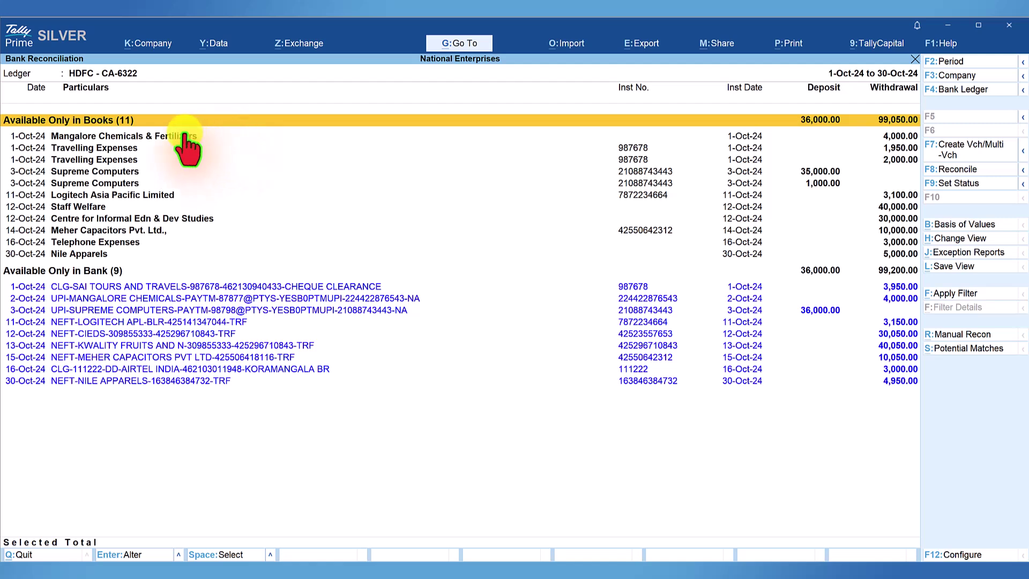
Compare the Mangalore Chemicals & Fertilizers book entry with its bank entry, and open Find Matches for the book entry
left_click(102, 137)
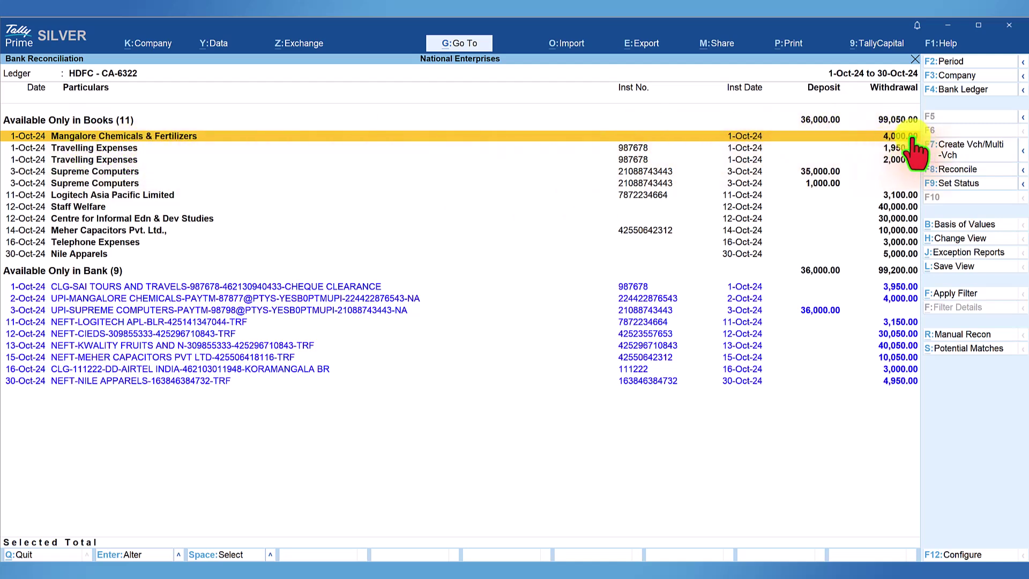
left_click(115, 298)
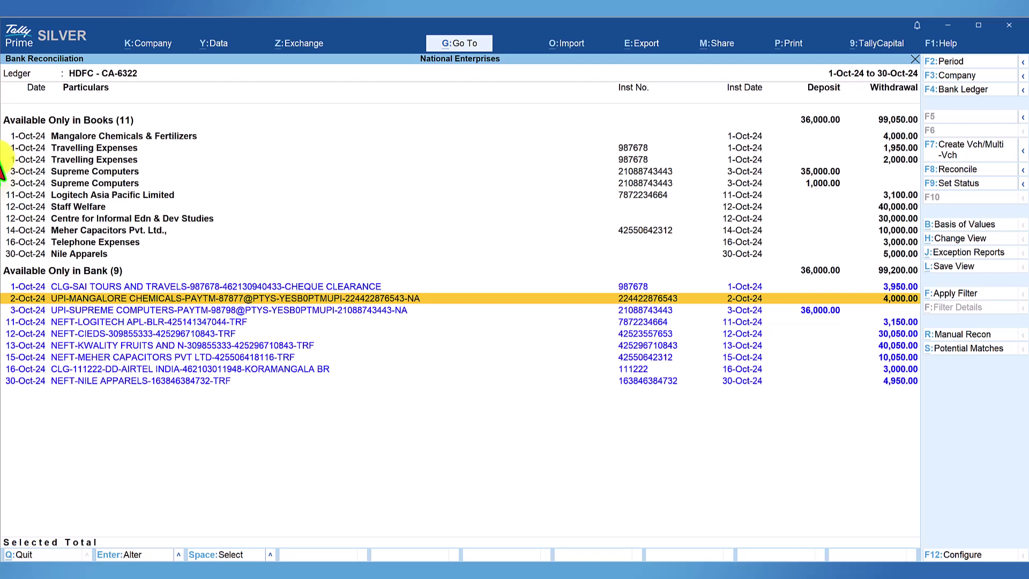
left_click(184, 137)
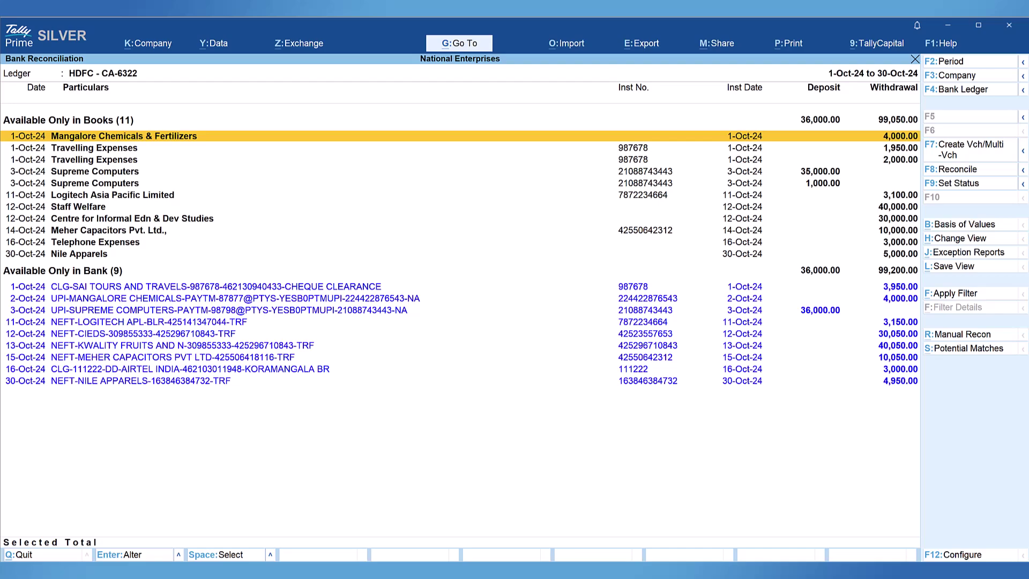
left_click(958, 169)
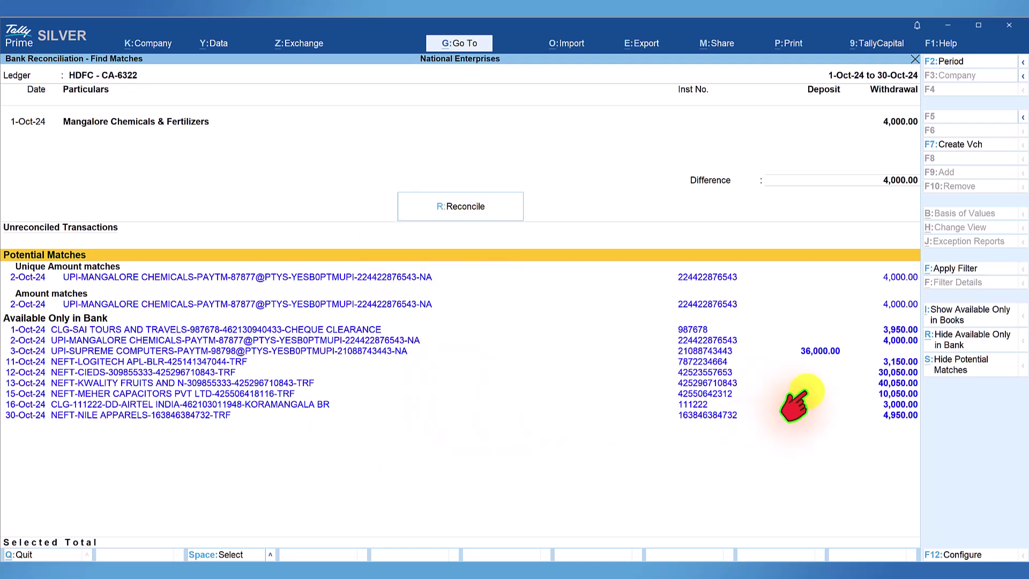
View the unreconciled transactions with book entries shown, bank entries hidden and potential matches hidden, restoring the original display each time
left_click(959, 318)
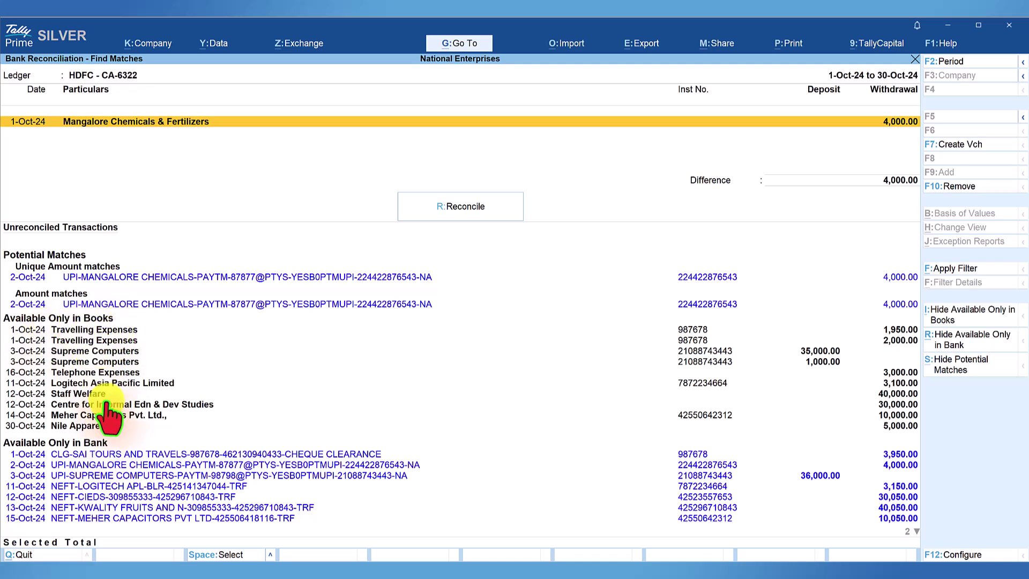
left_click(957, 316)
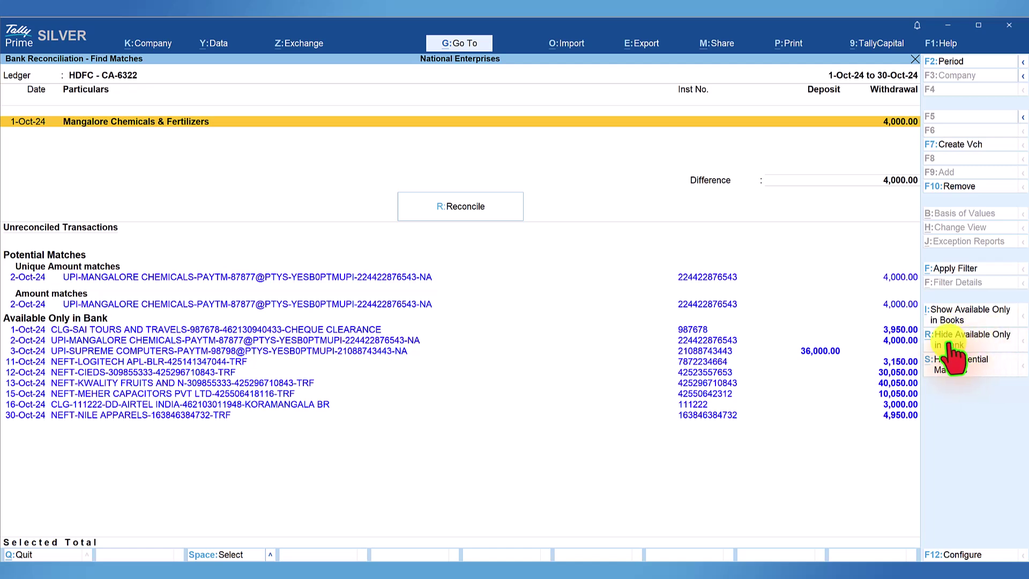
key("ctrl+r")
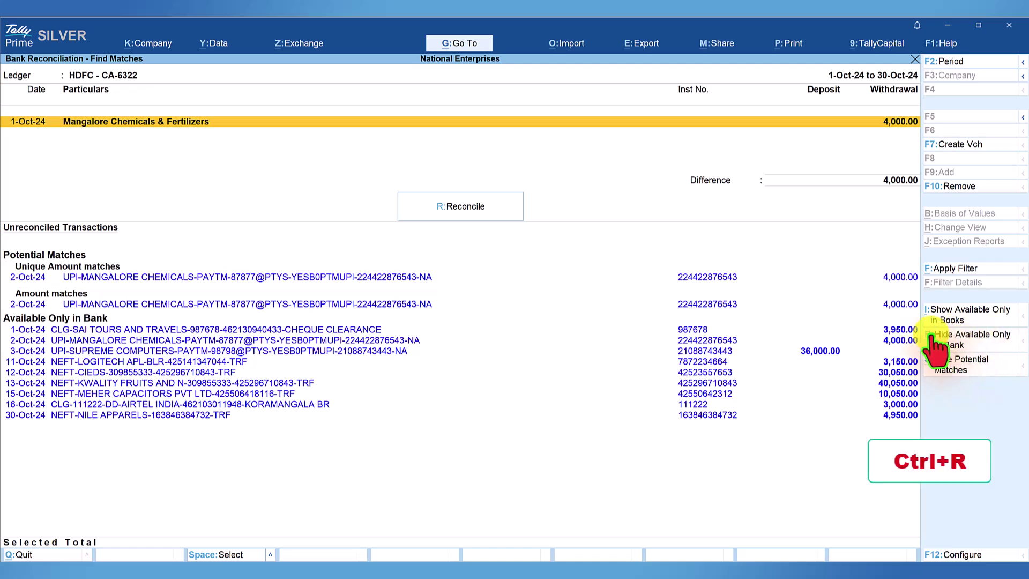
left_click(961, 339)
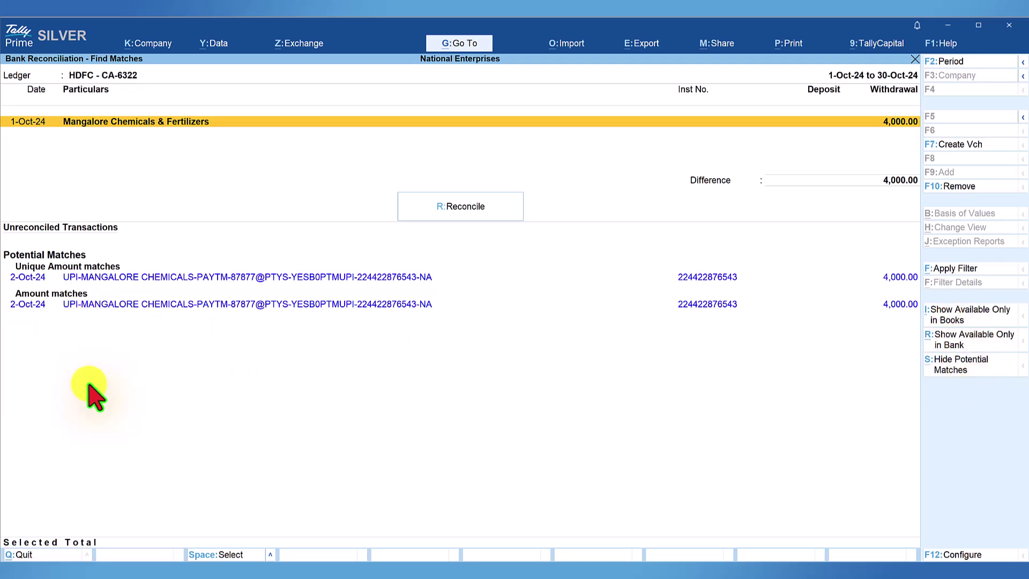
left_click(972, 343)
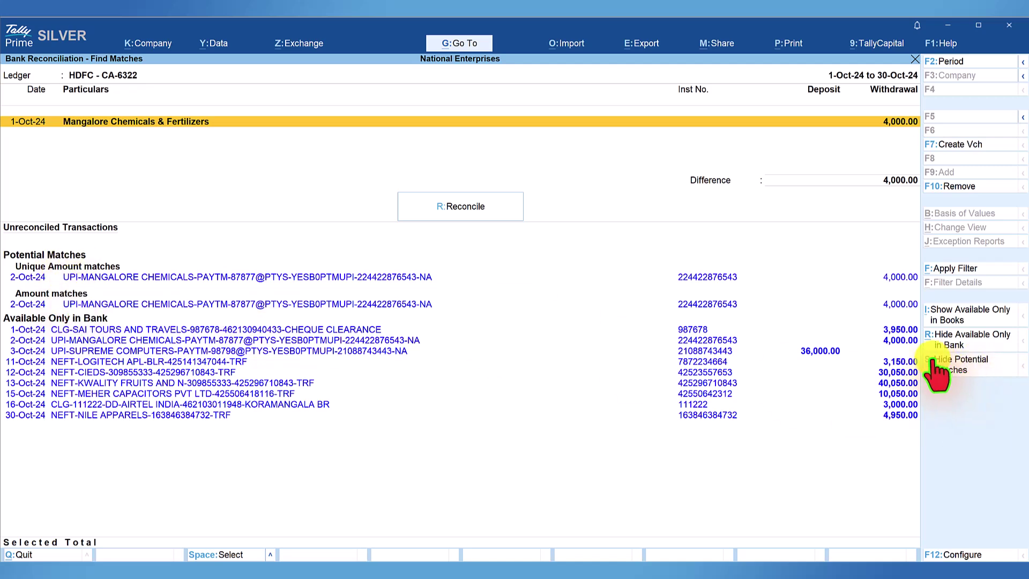
left_click(963, 362)
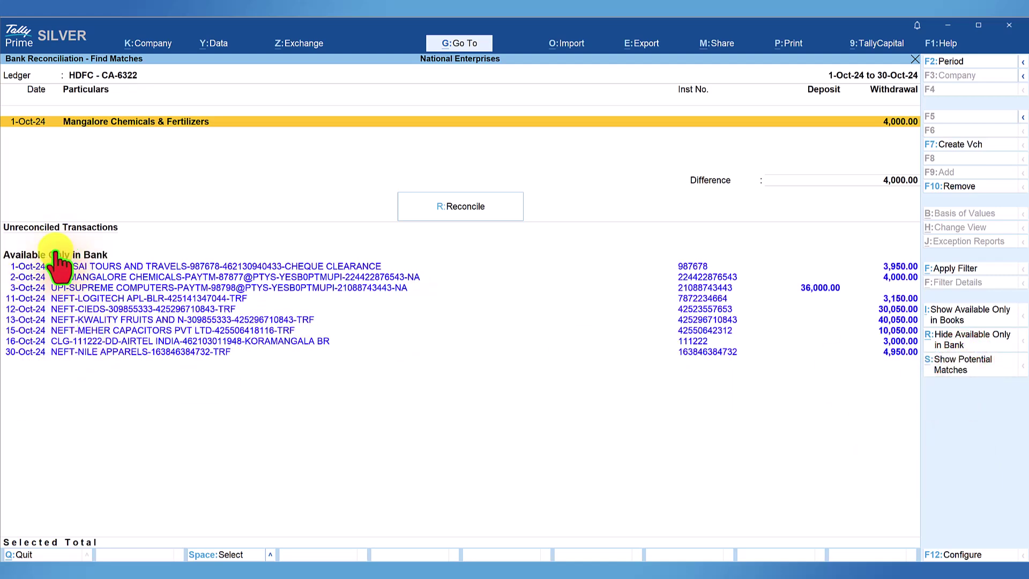
left_click(958, 362)
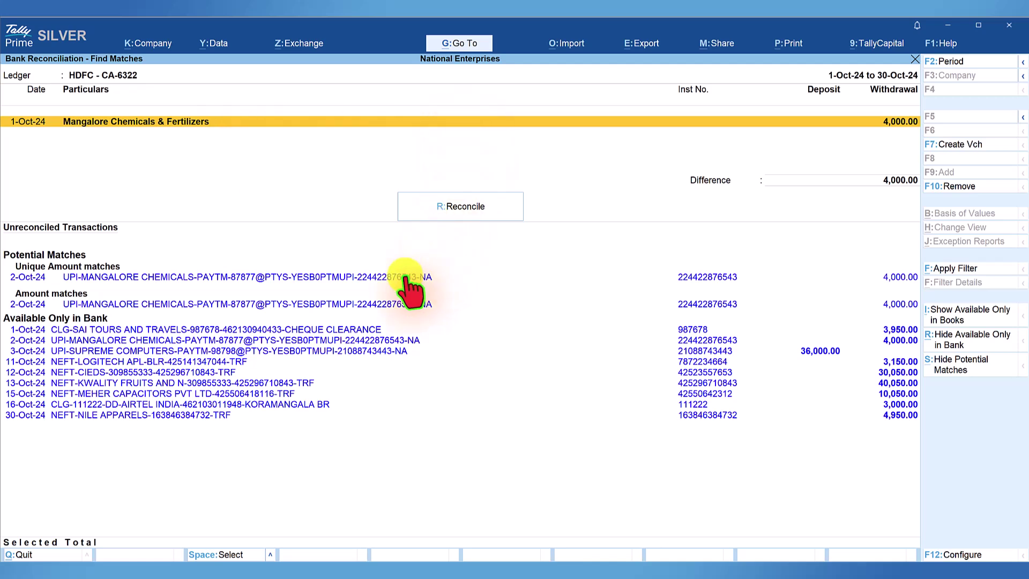
Add the 2-Oct-24 UPI Mangalore Chemicals unique amount match to the book entry, reconcile the pair and leave Find Matches
left_click(261, 277)
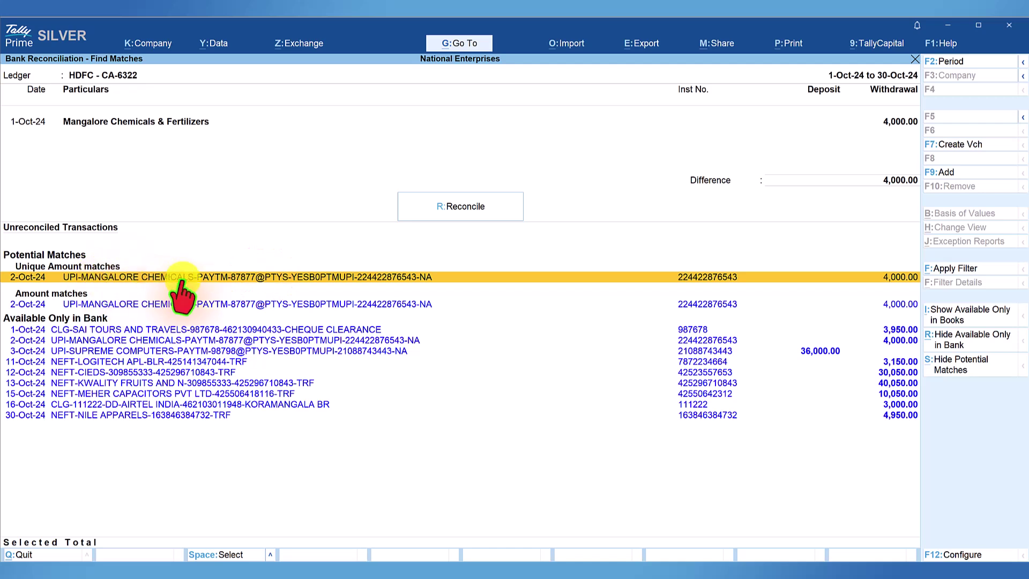
left_click(163, 304)
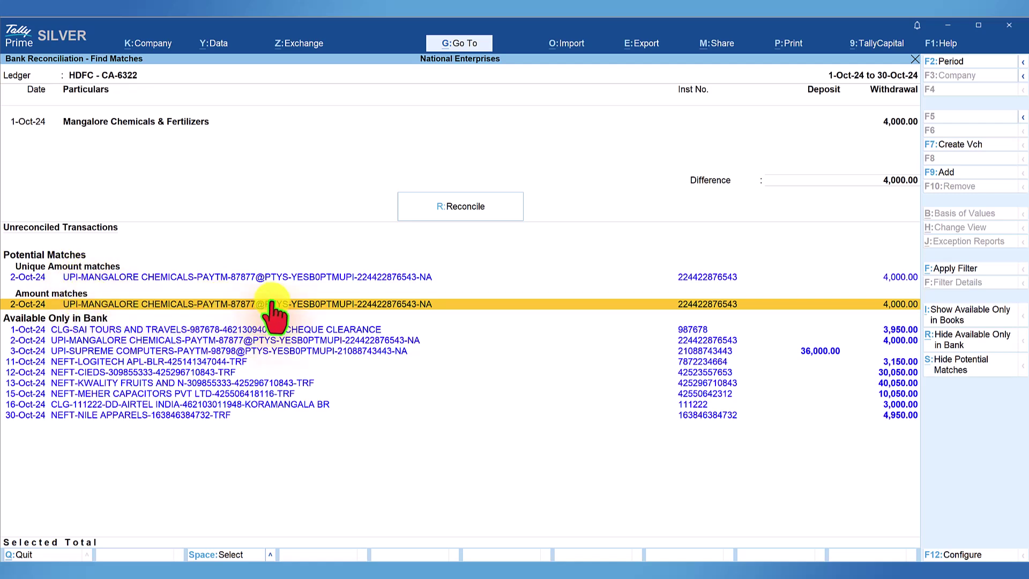
left_click(318, 275)
left_click(287, 277)
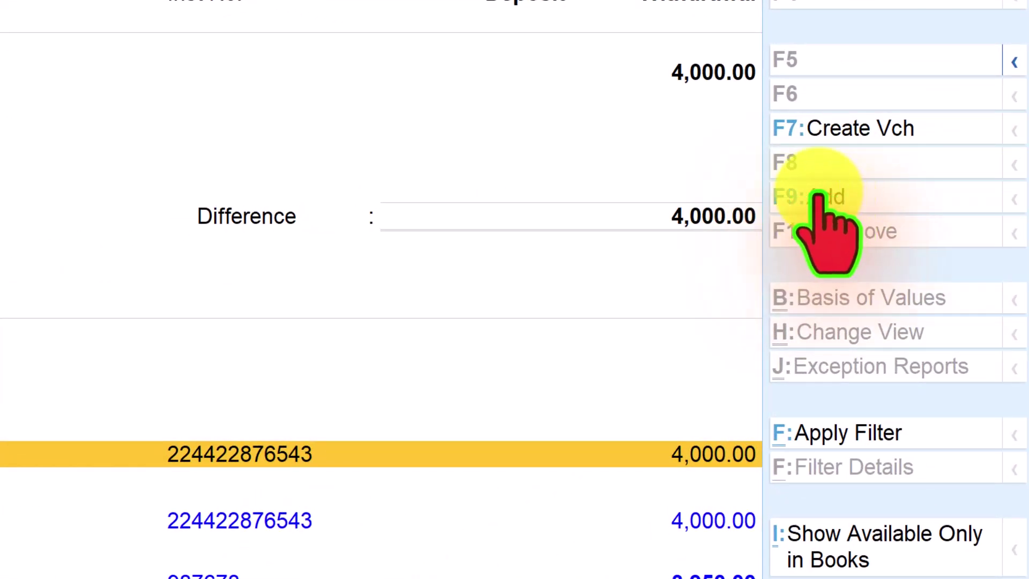
left_click(819, 196)
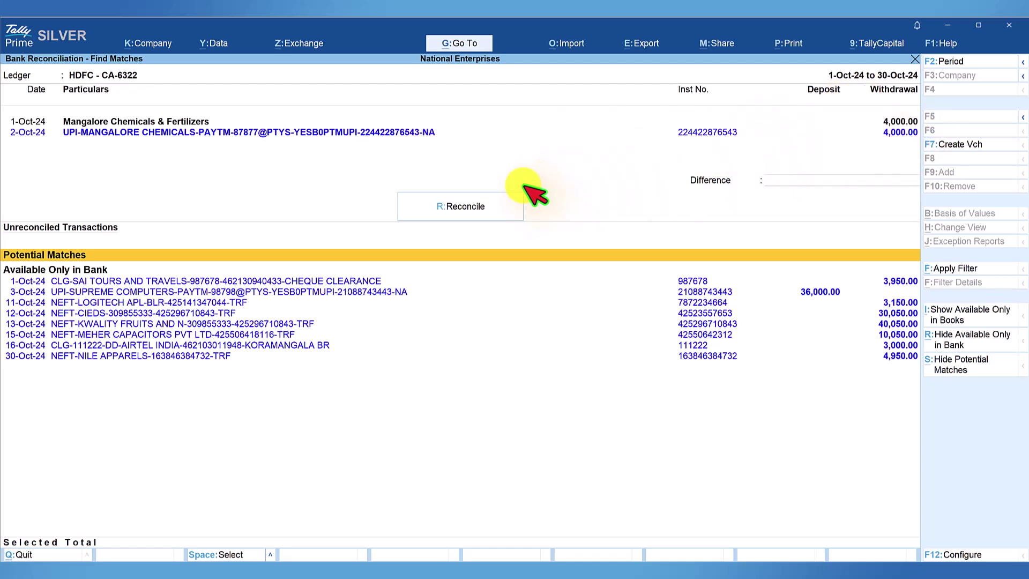
left_click(474, 207)
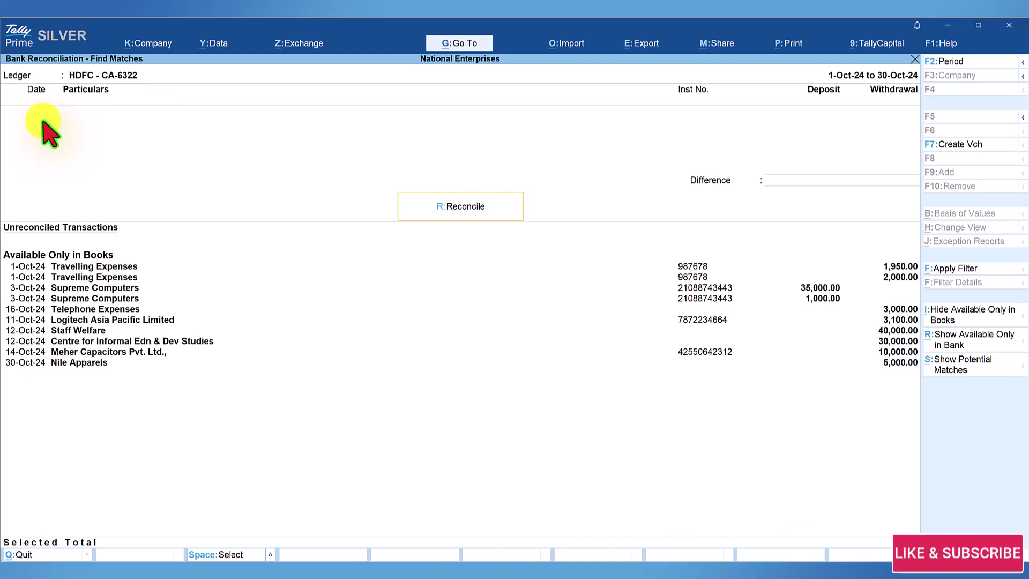
key("Escape")
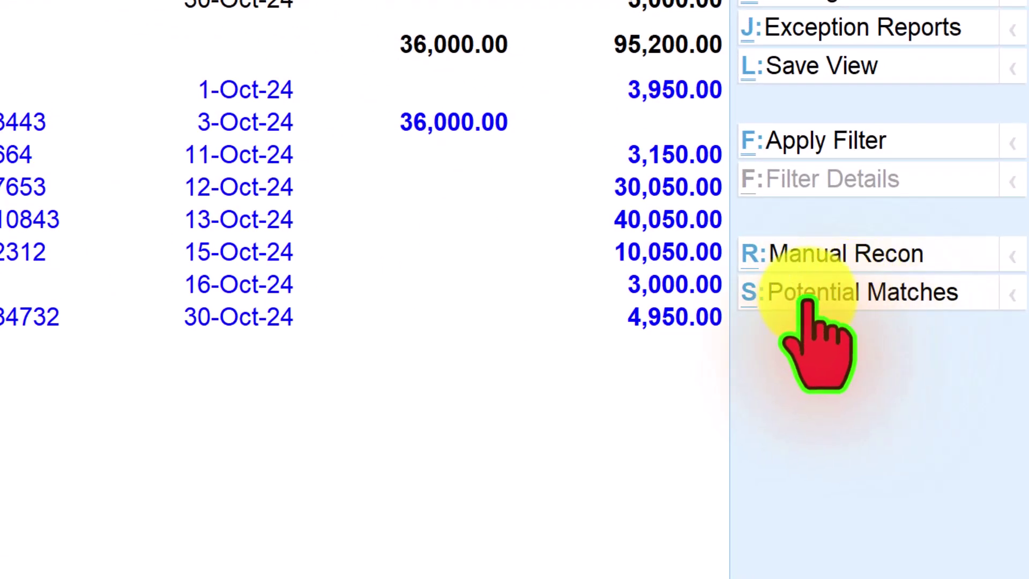
Open the potential matches for the HDFC ledger and configure them to show only unique Amount matches, turning off the other four default rules
left_click(895, 289)
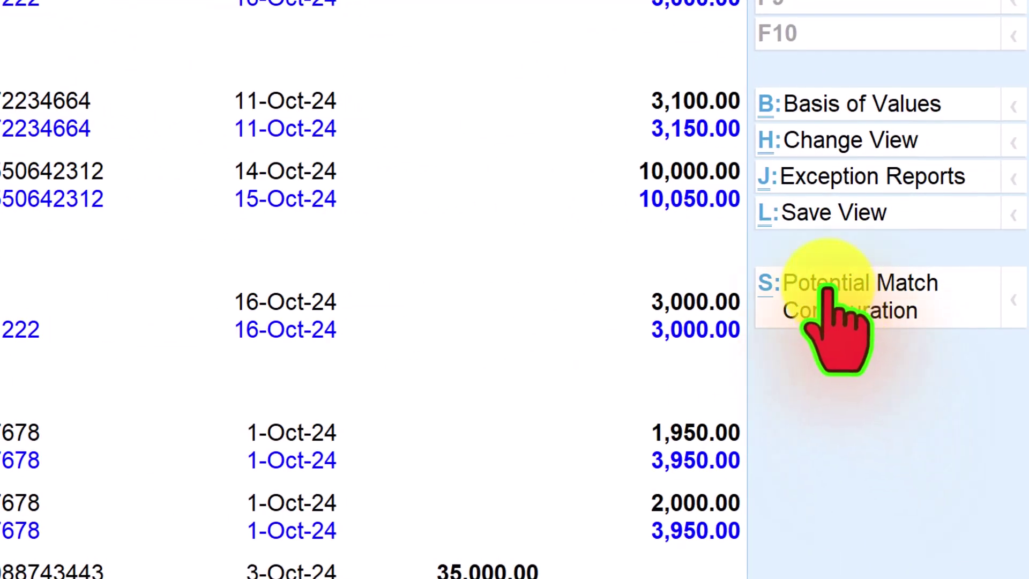
left_click(857, 317)
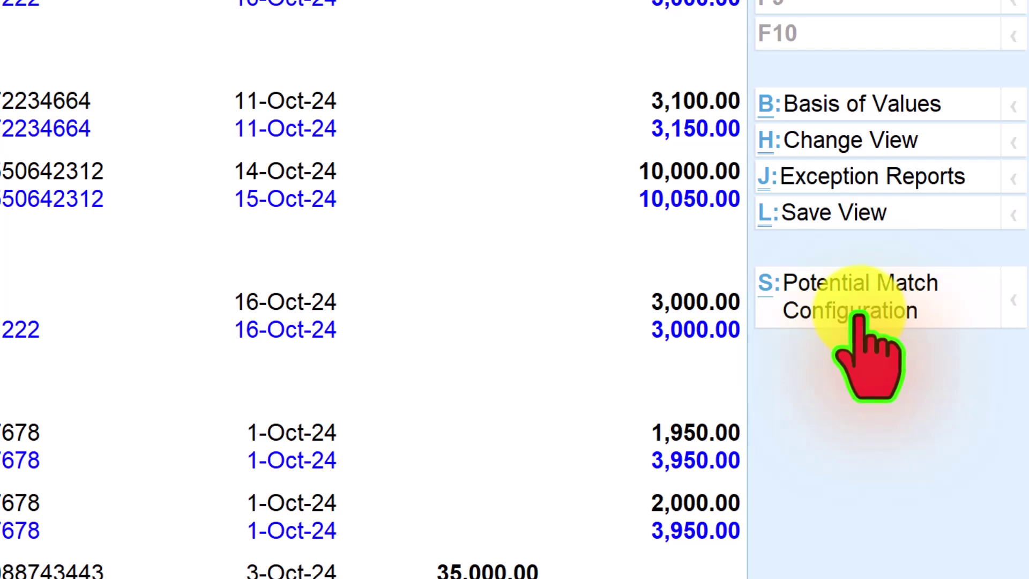
left_click(815, 292)
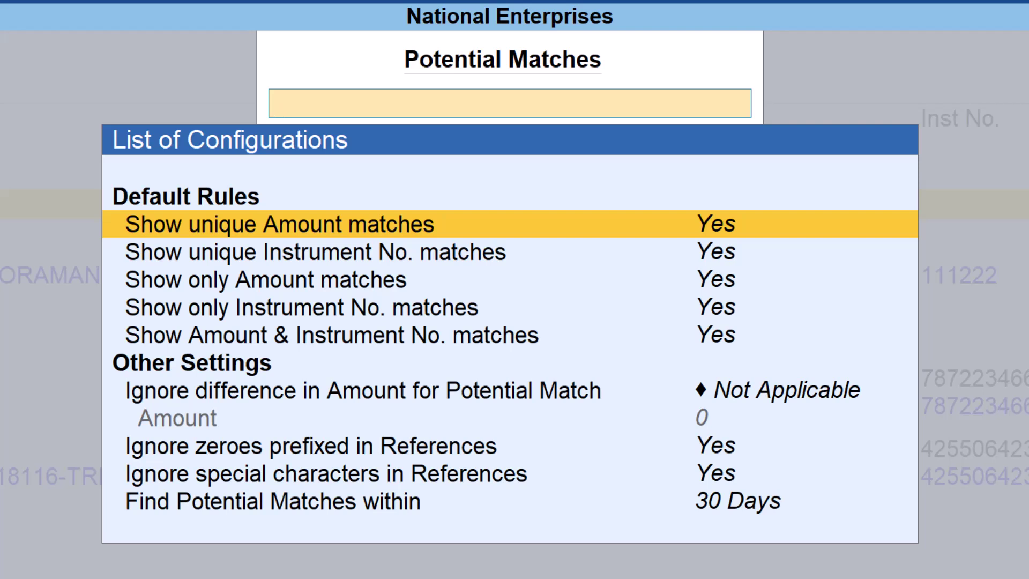
key("Down")
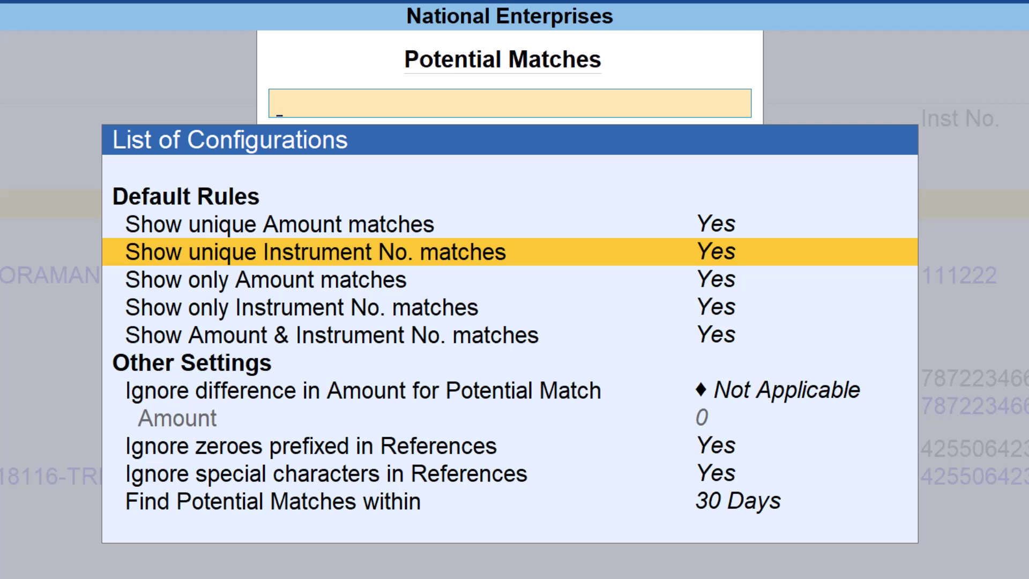
key("Return")
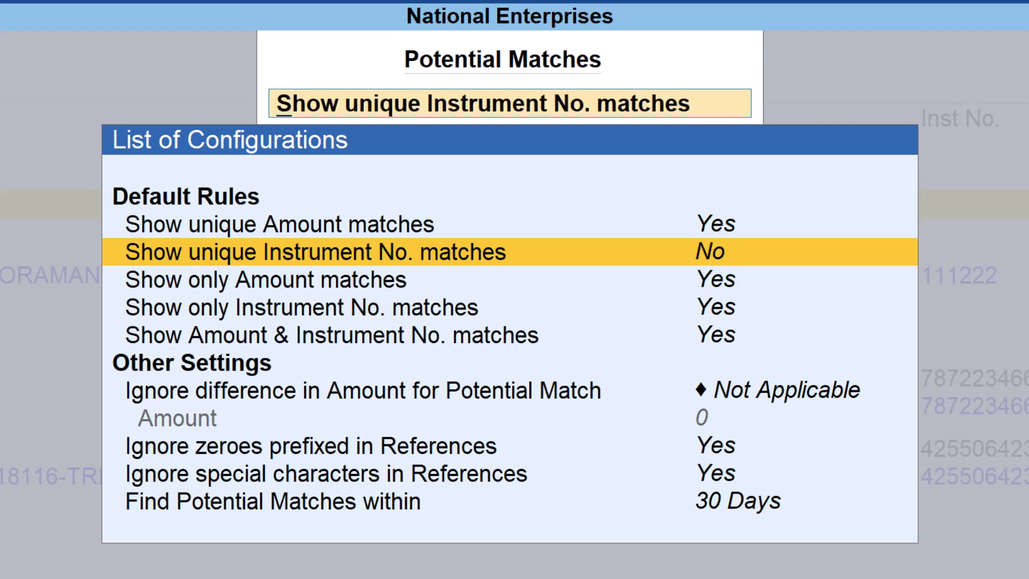
key("Down")
key("Return")
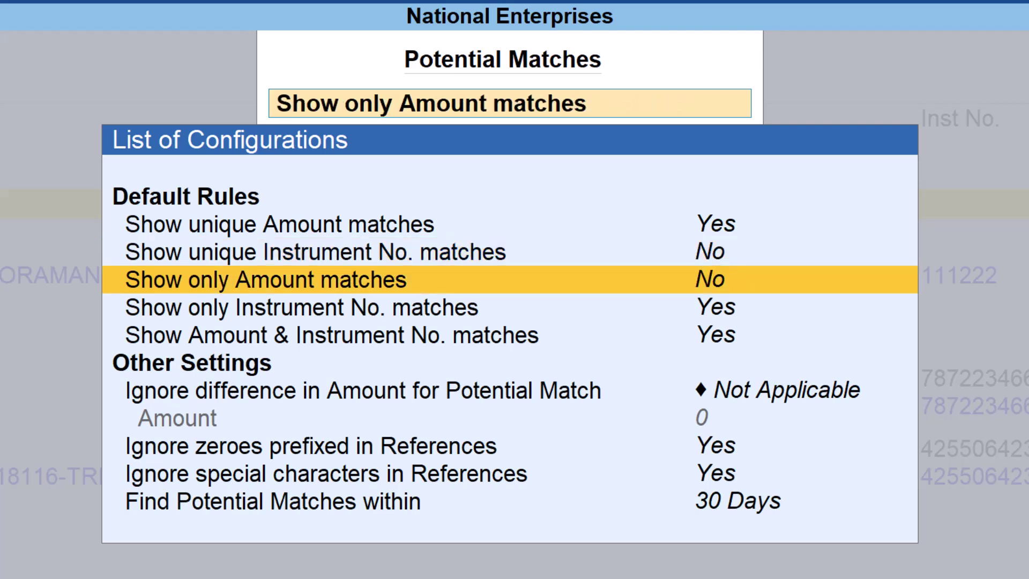
key("Down")
key("Return")
key("Down")
key("Return")
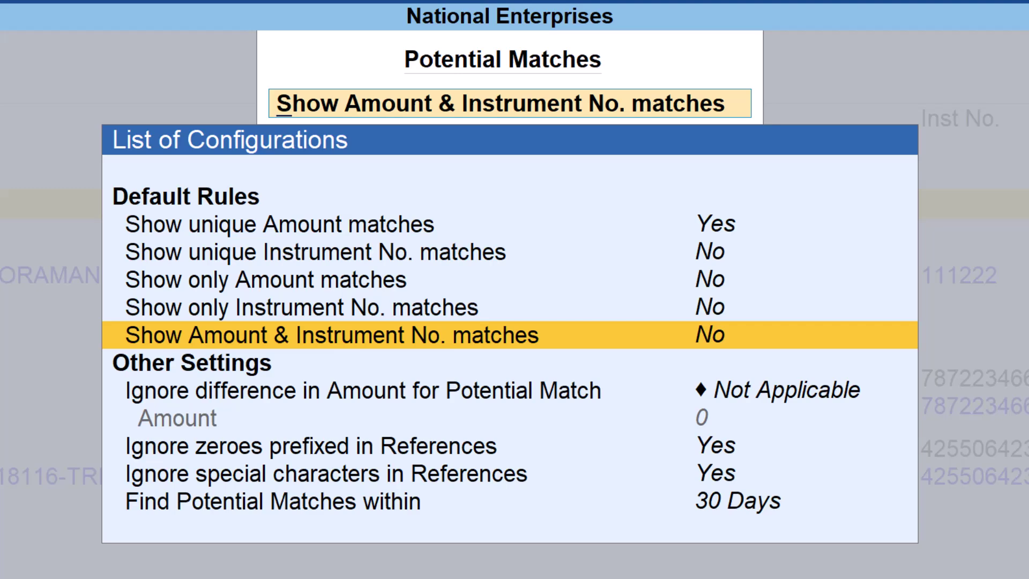
key("ctrl+a")
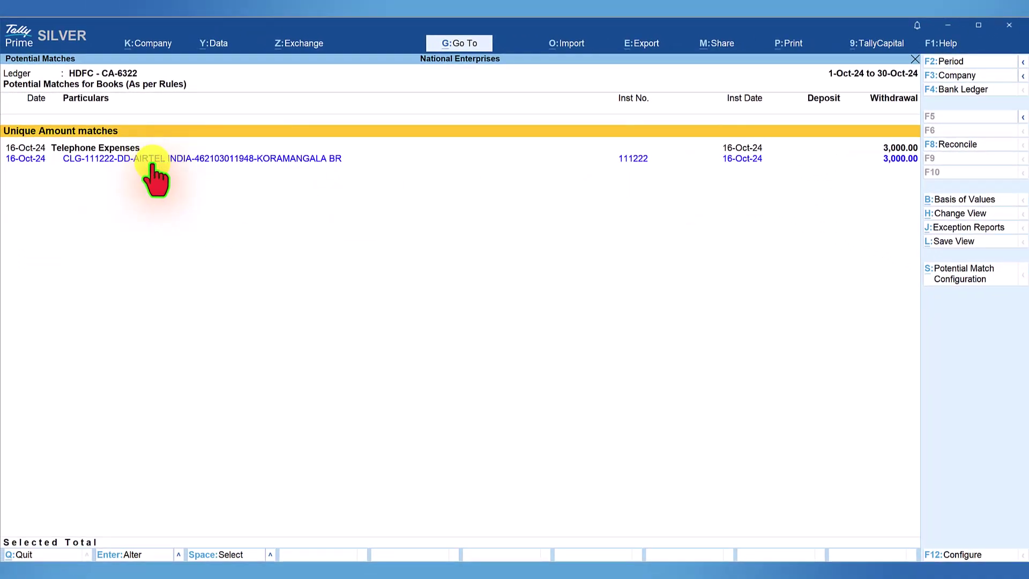
Select the 16-Oct-24 Airtel India bank entry matched to Telephone Expenses and reconcile it
left_click(153, 161)
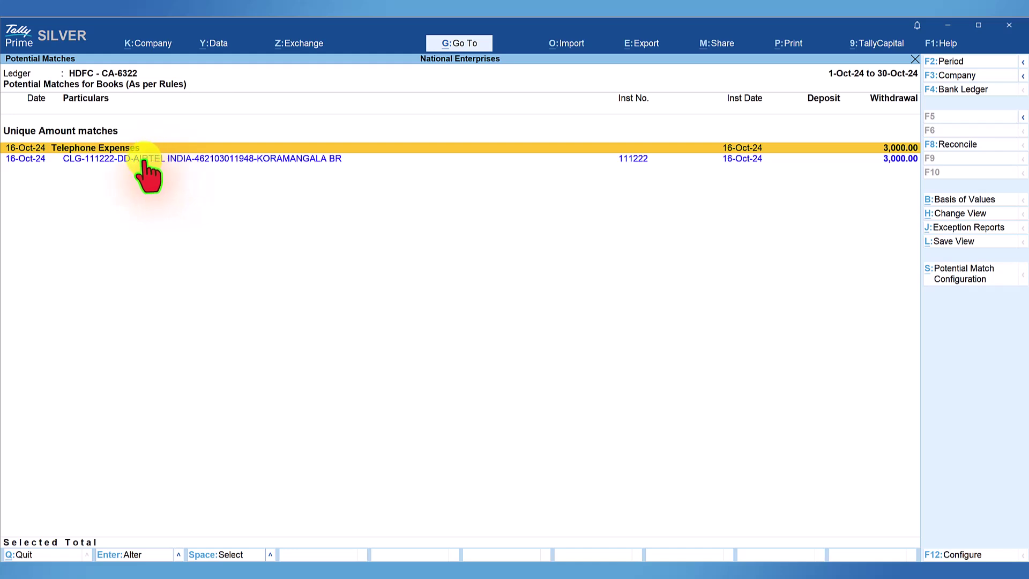
key("Down")
key("space")
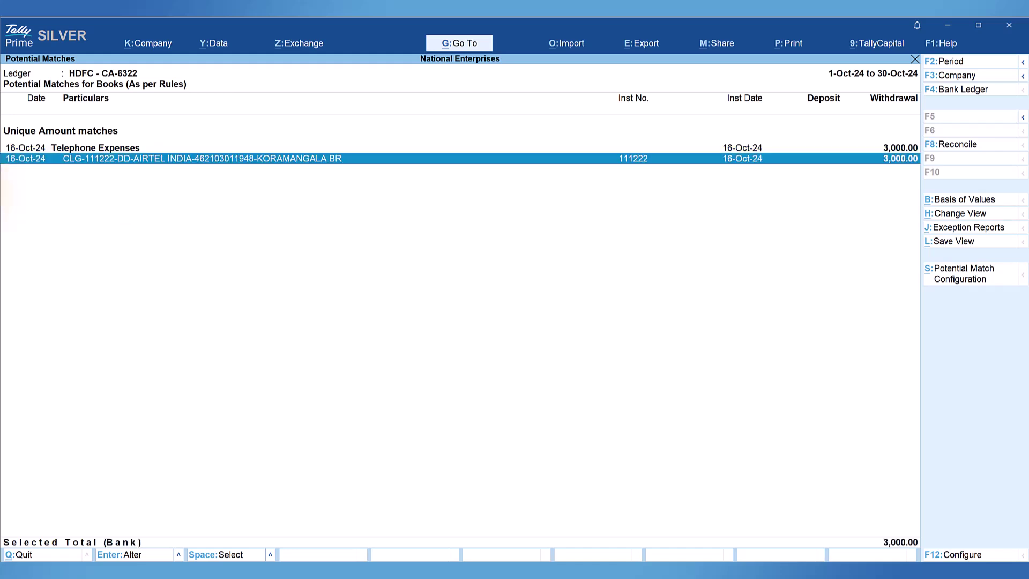
left_click(963, 145)
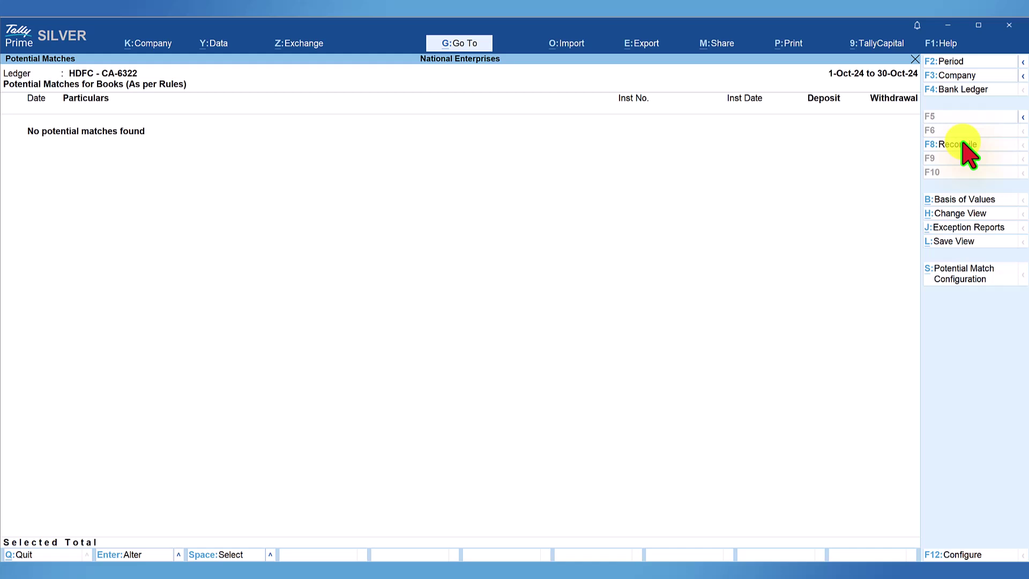
Turn the unique Instrument No., only Amount, only Instrument No., and Amount & Instrument No. match rules back on
left_click(963, 275)
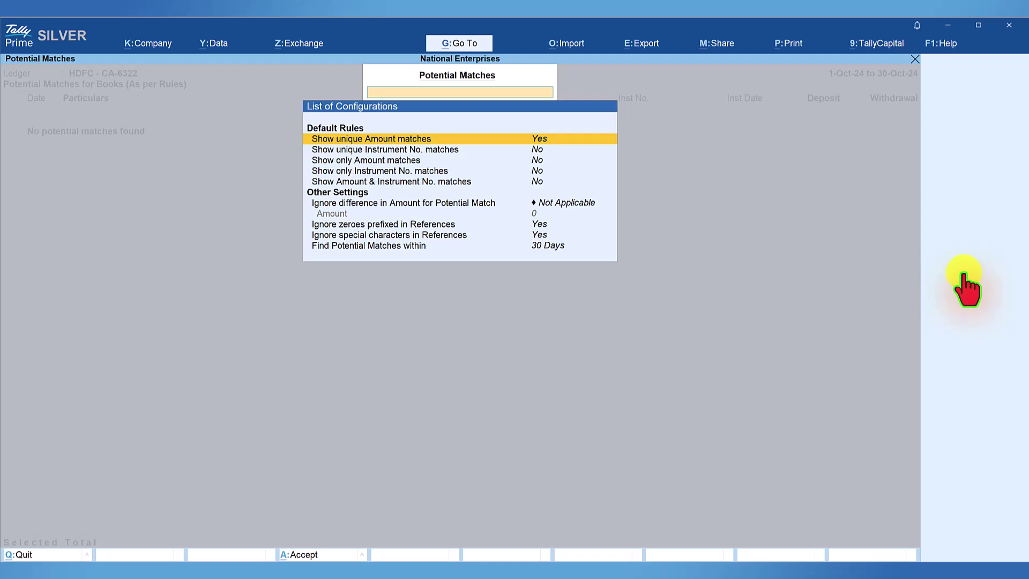
key("Down")
key("y")
key("y")
key("y")
key("y")
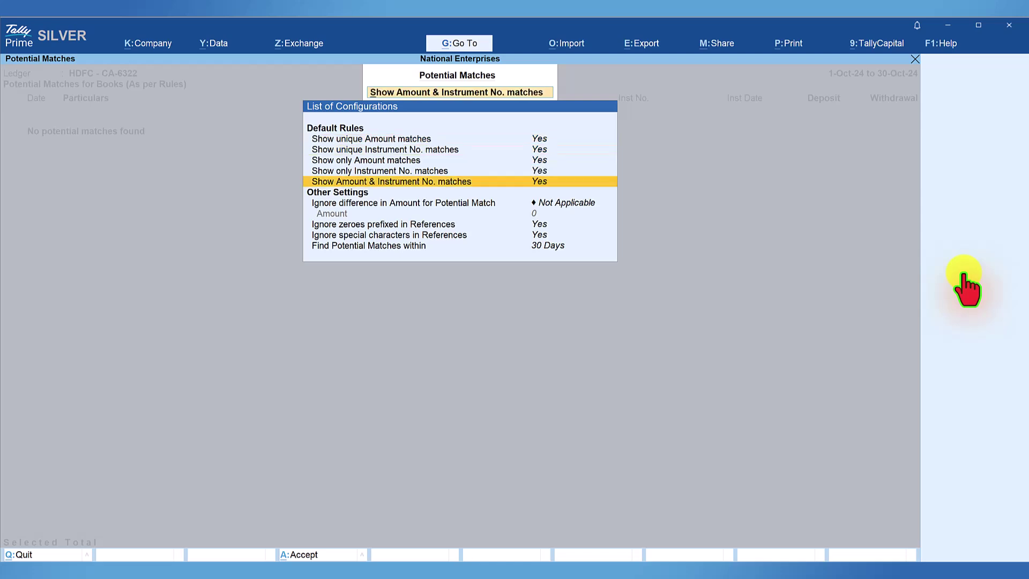
key("ctrl+a")
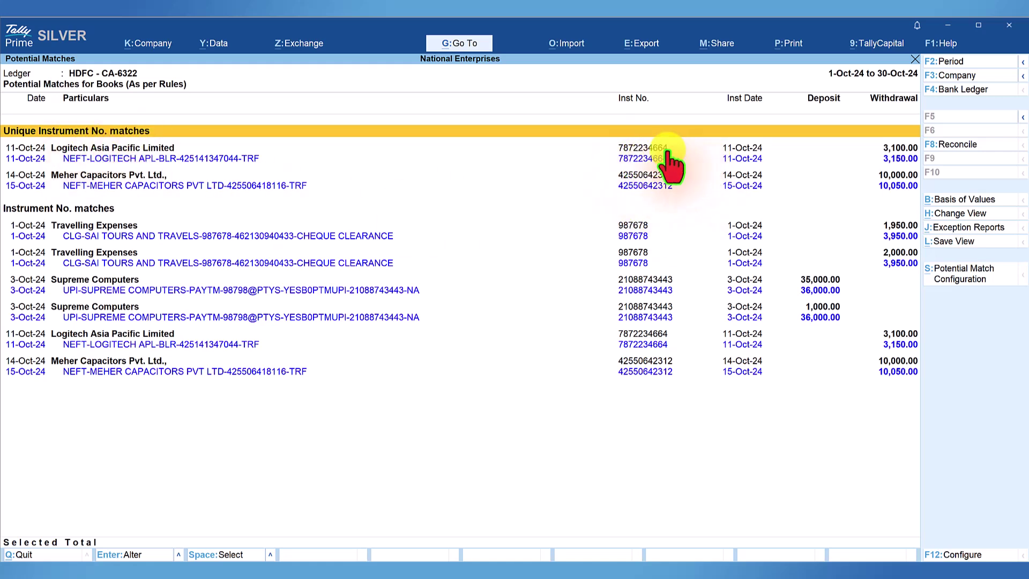
Compare the 11-Oct-24 Logitech Asia Pacific book and bank entries, reconcile the unique instrument number match, and return to Bank Reconciliation
key("Down")
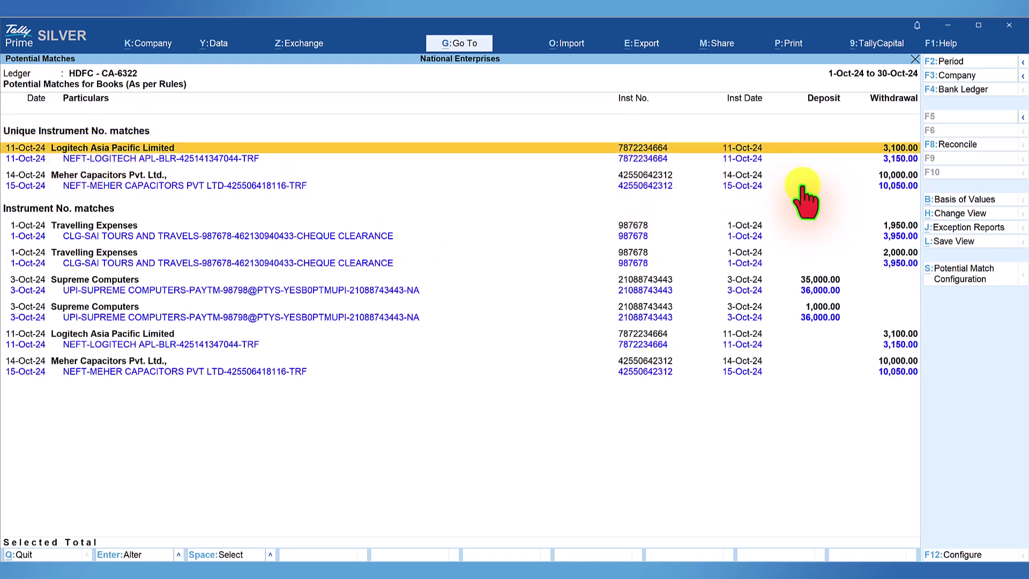
left_click(628, 159)
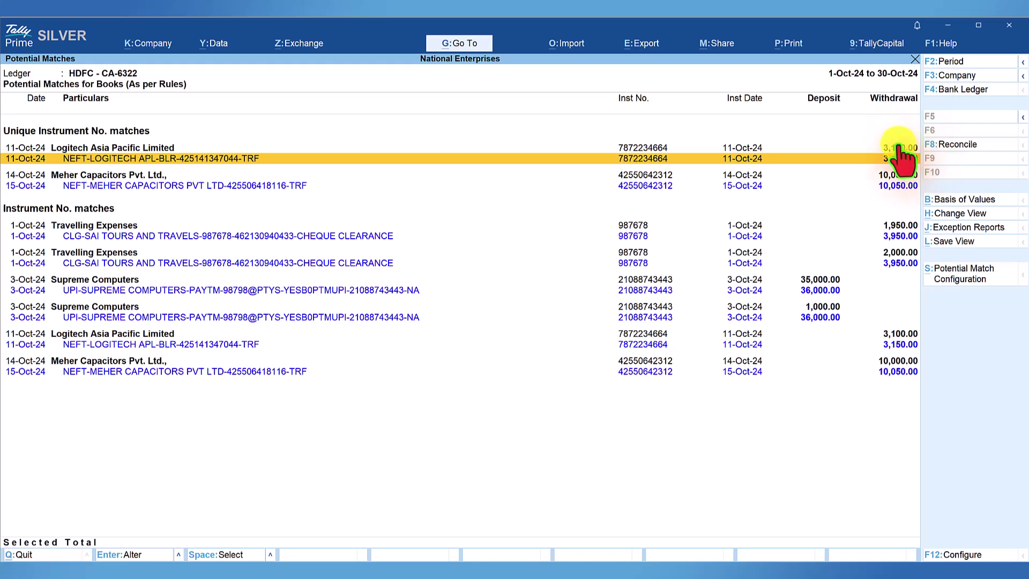
left_click(894, 148)
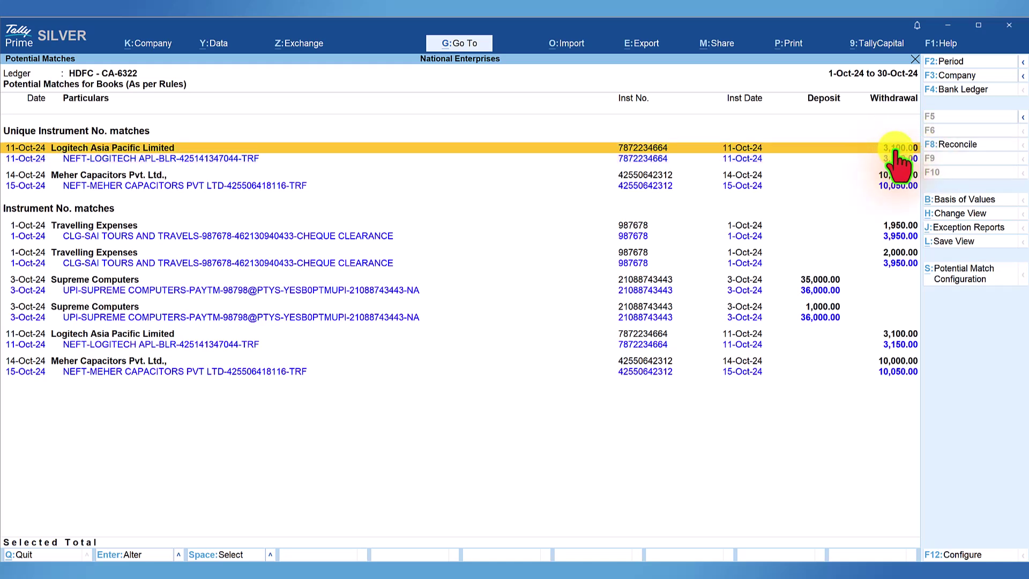
left_click(756, 158)
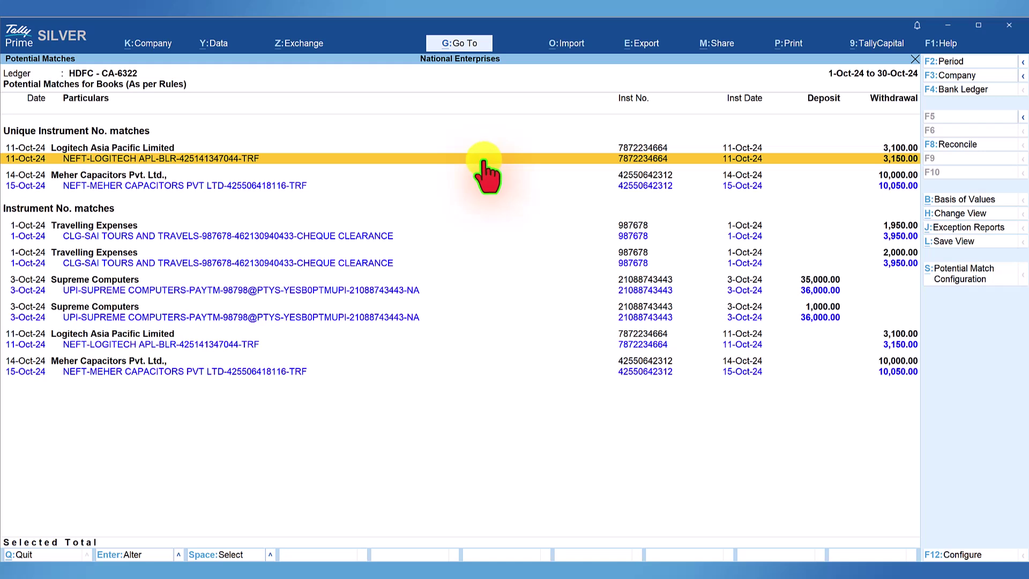
left_click(169, 159)
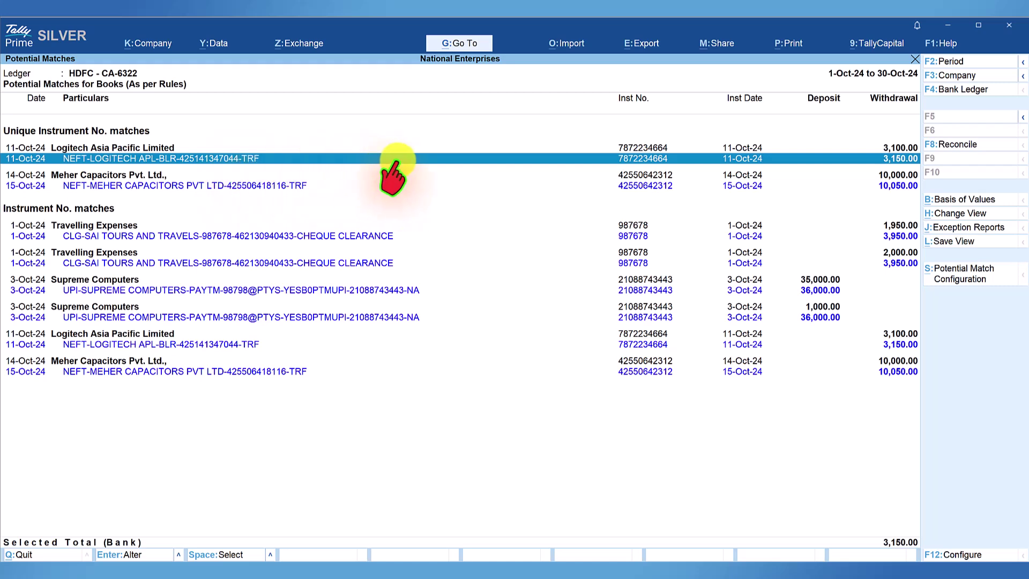
left_click(951, 143)
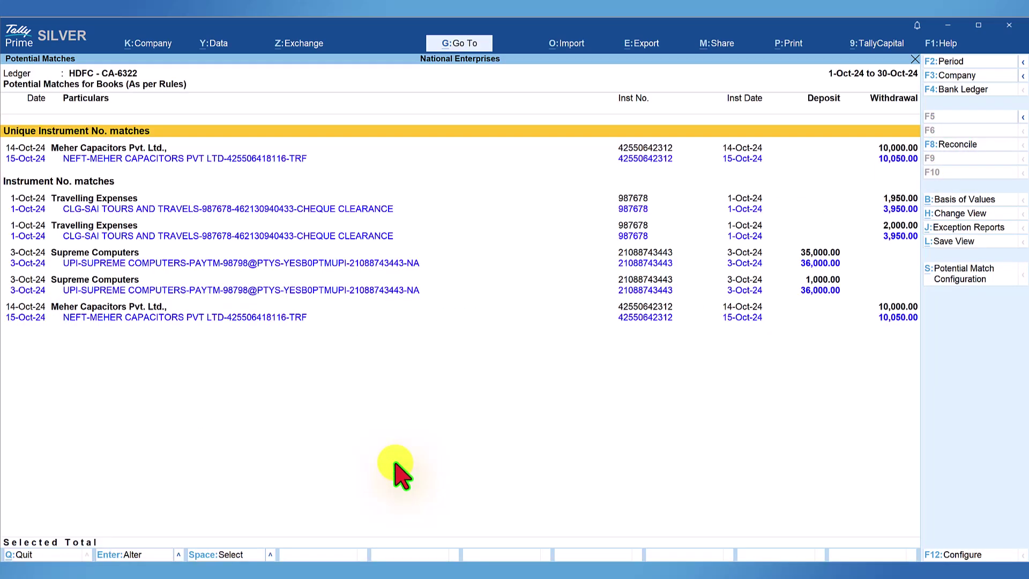
key("Escape")
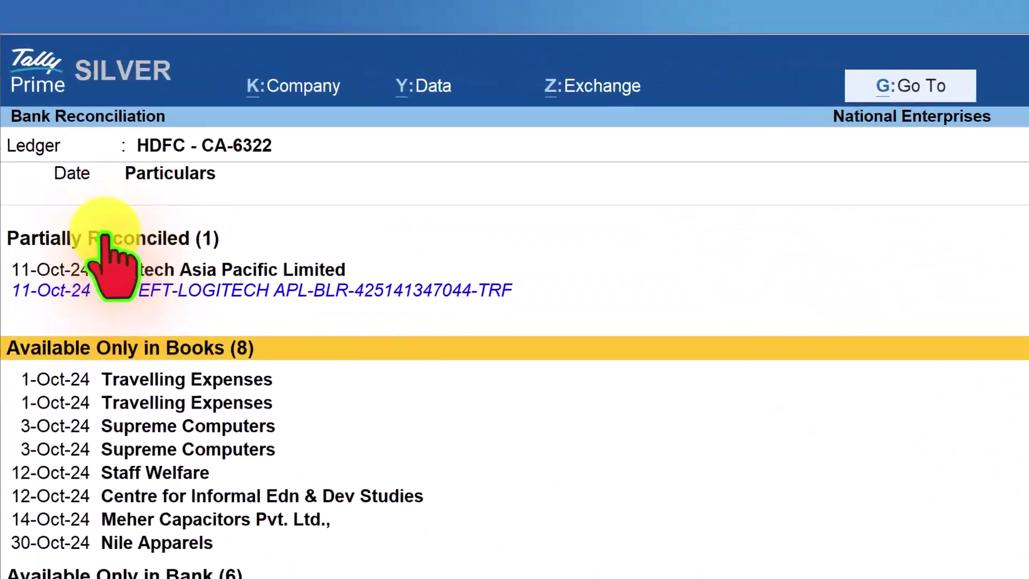
Open the partially reconciled Logitech Asia Pacific payment voucher, set the HDFC credit amount to 3,150 and accept its bank allocation
left_click(52, 118)
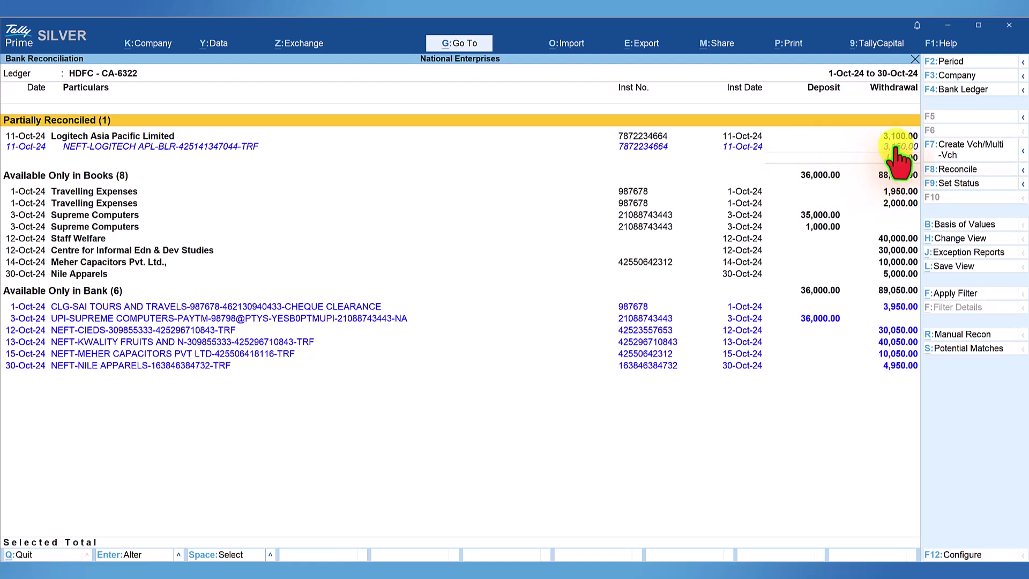
left_click(896, 137)
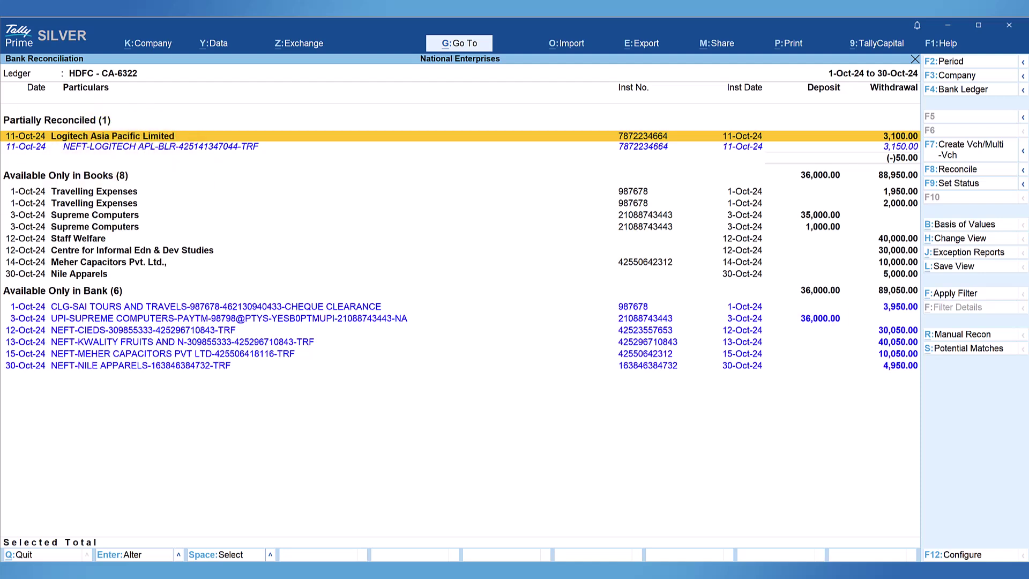
key("Return")
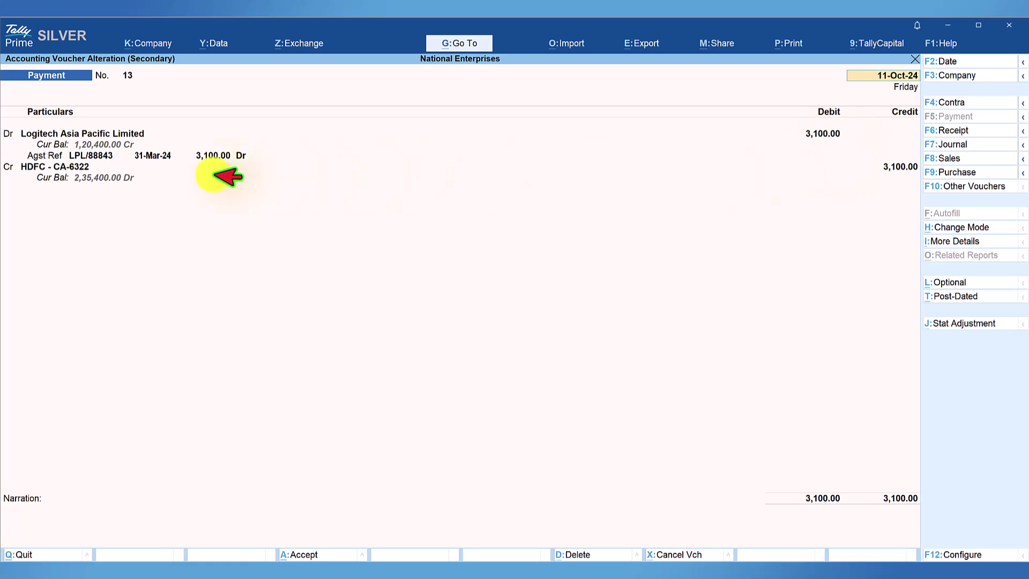
left_click(67, 165)
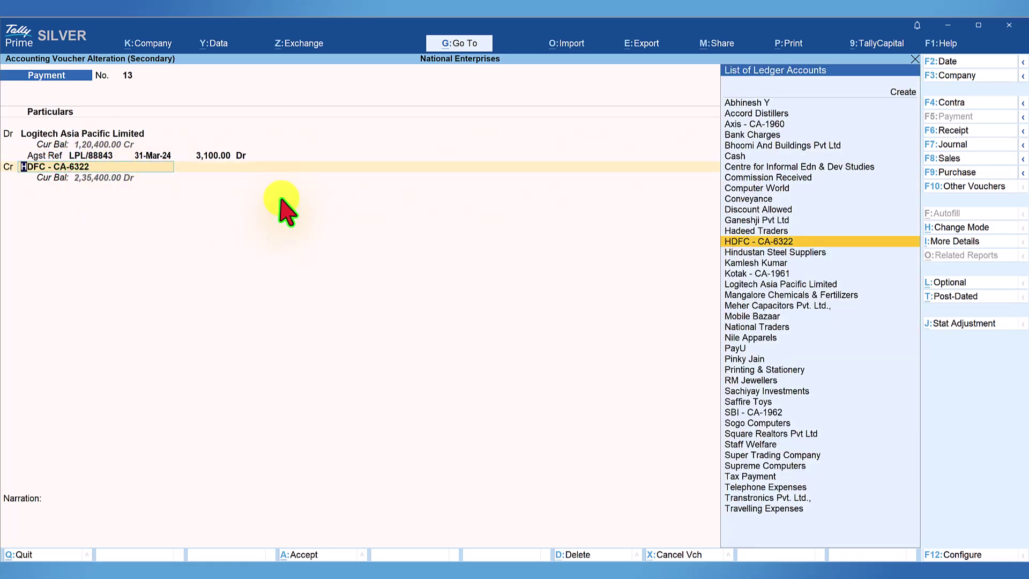
key("Return")
type("3150")
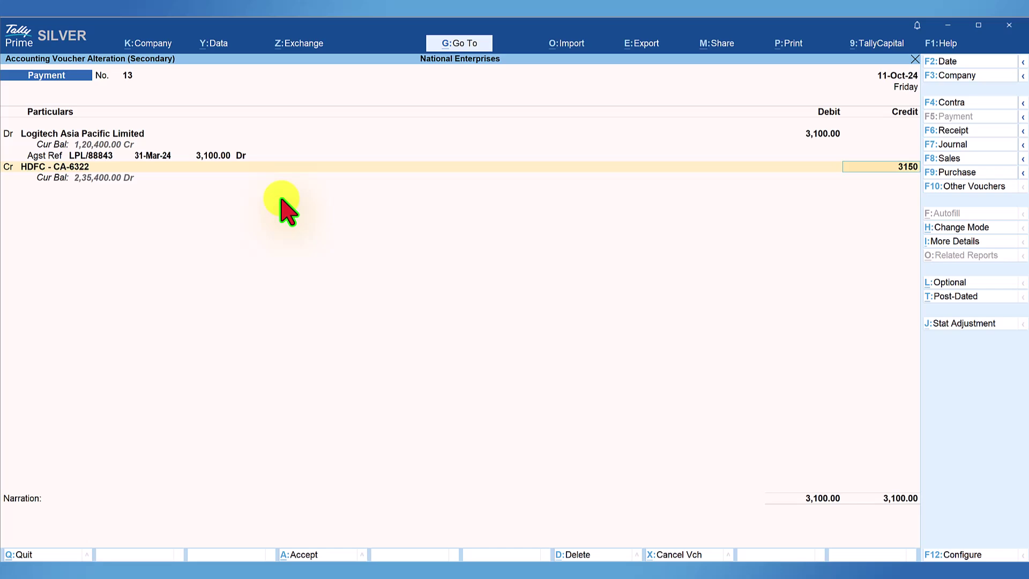
key("Return")
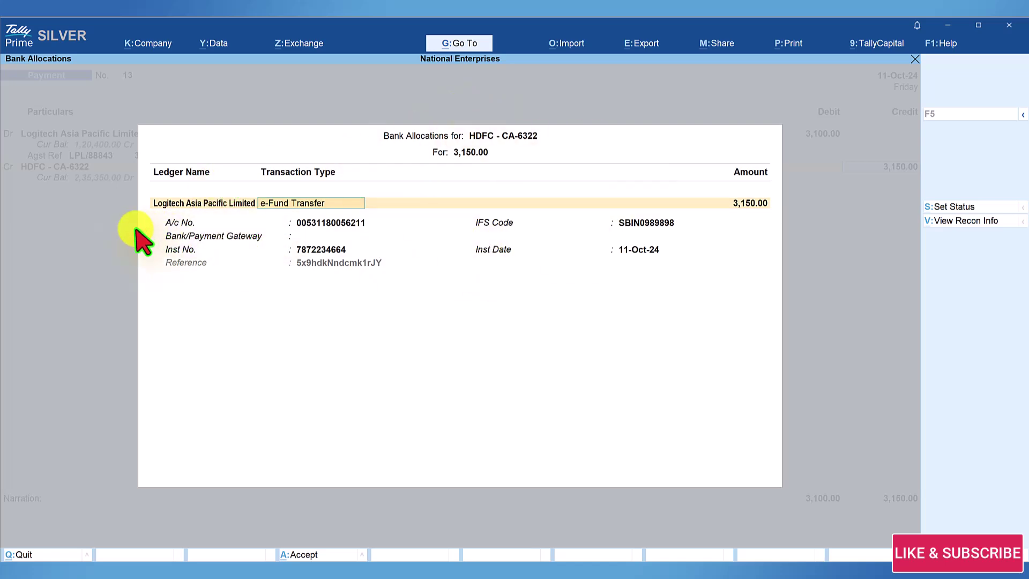
key("ctrl+a")
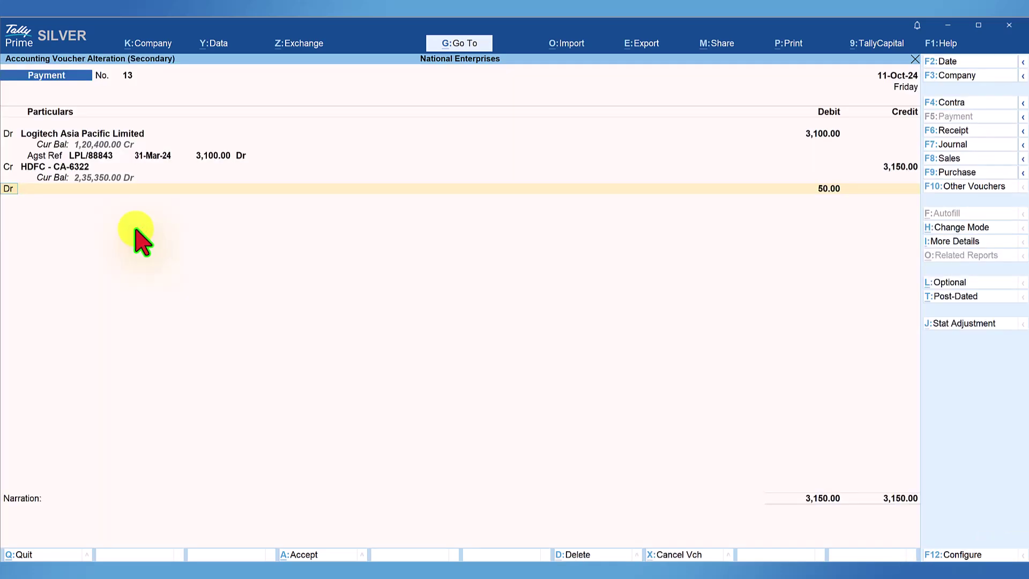
Debit the 50.00 difference to Bank Charges in the payment voucher and save it
key("Return")
type("Ban")
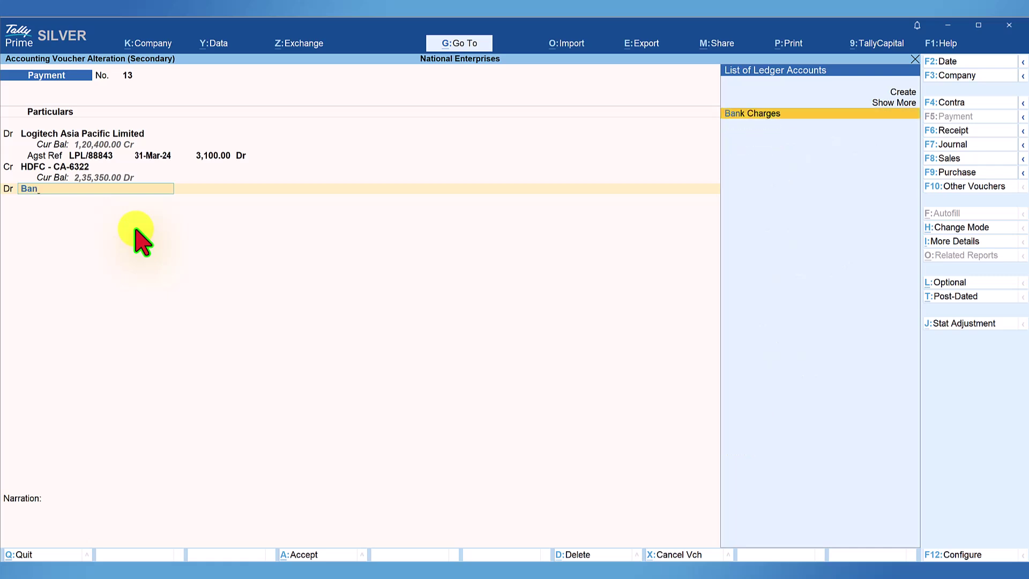
key("Return")
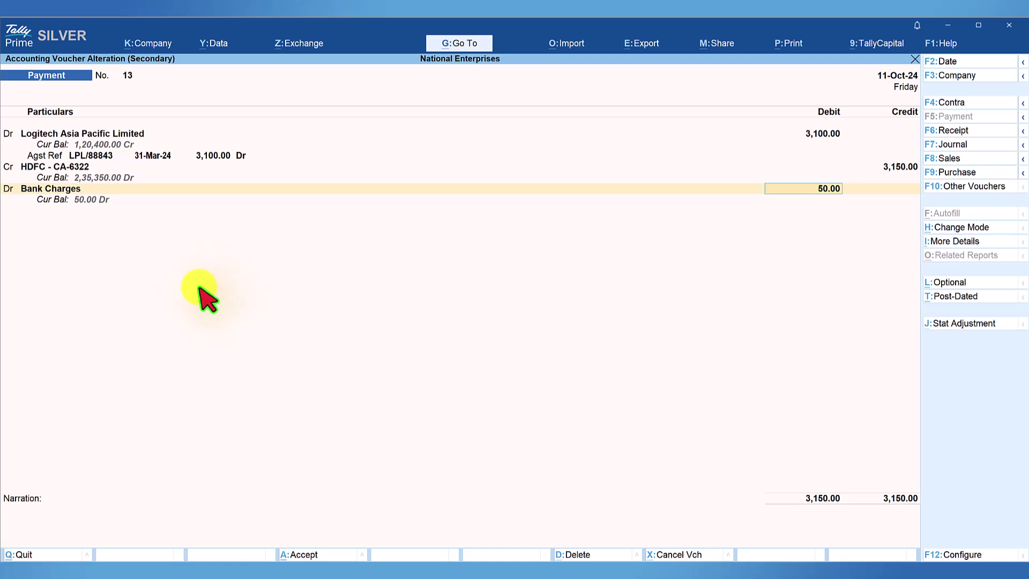
key("ctrl")
key("ctrl+a")
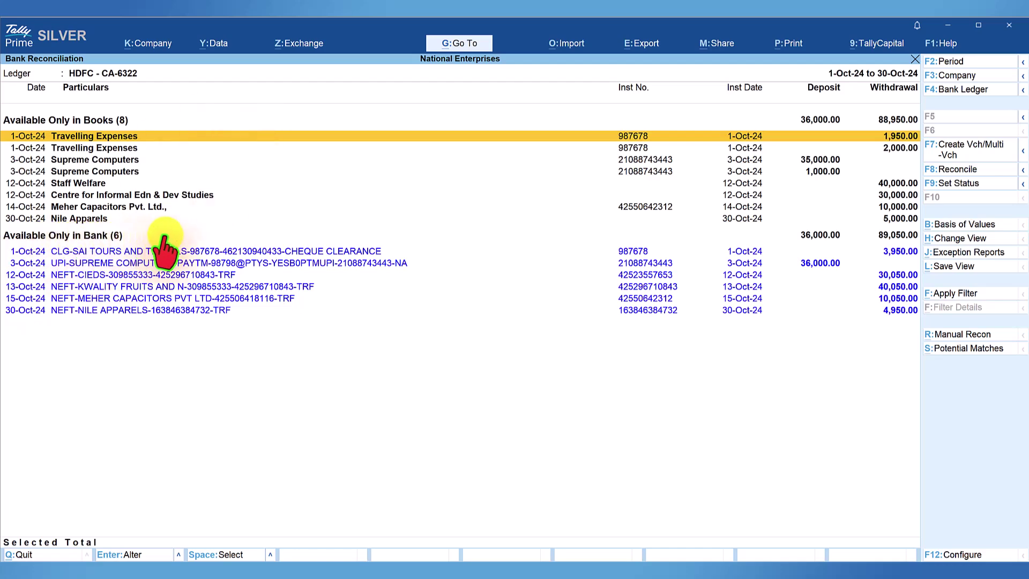
Select both 1-Oct-24 Travelling Expenses book entries of 1,950 and 2,000 and open Find Matches for them
left_click(184, 251)
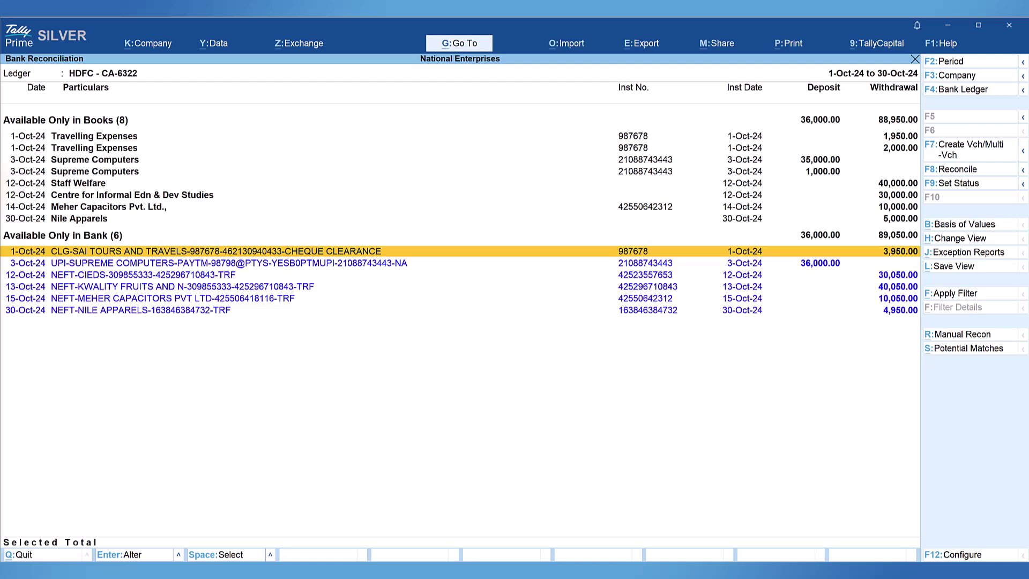
left_click(114, 136)
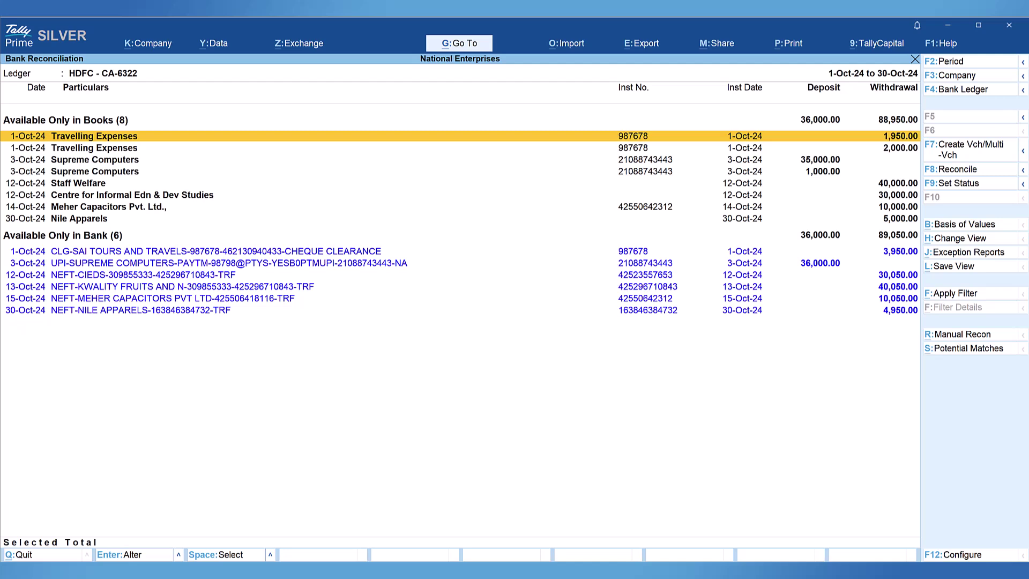
key("space")
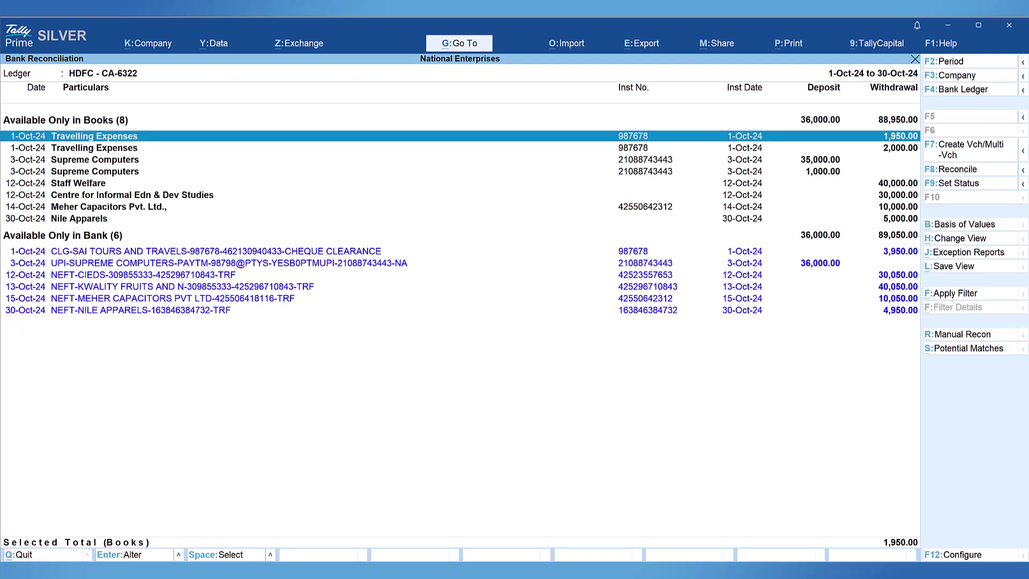
left_click(94, 148)
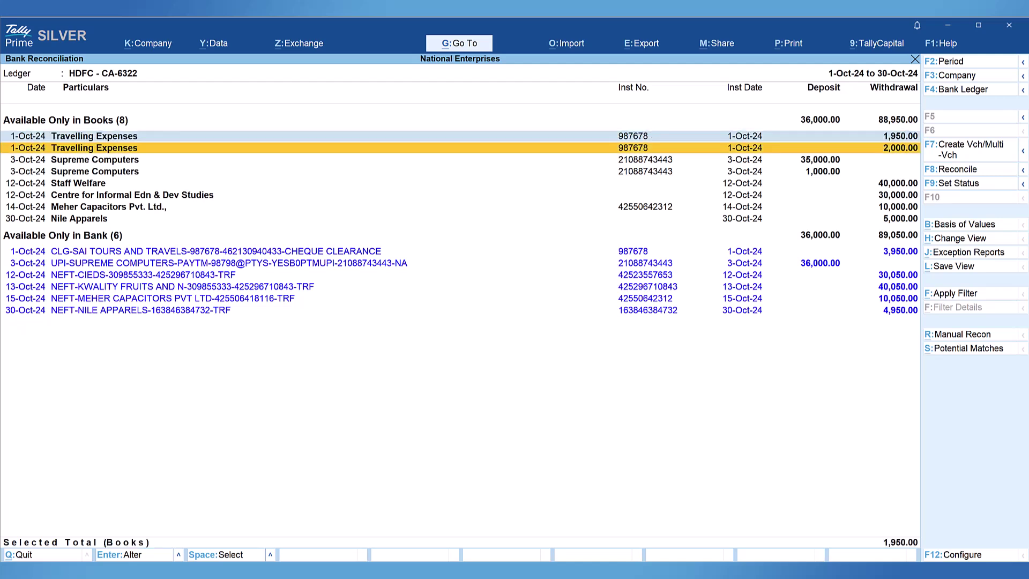
key("space")
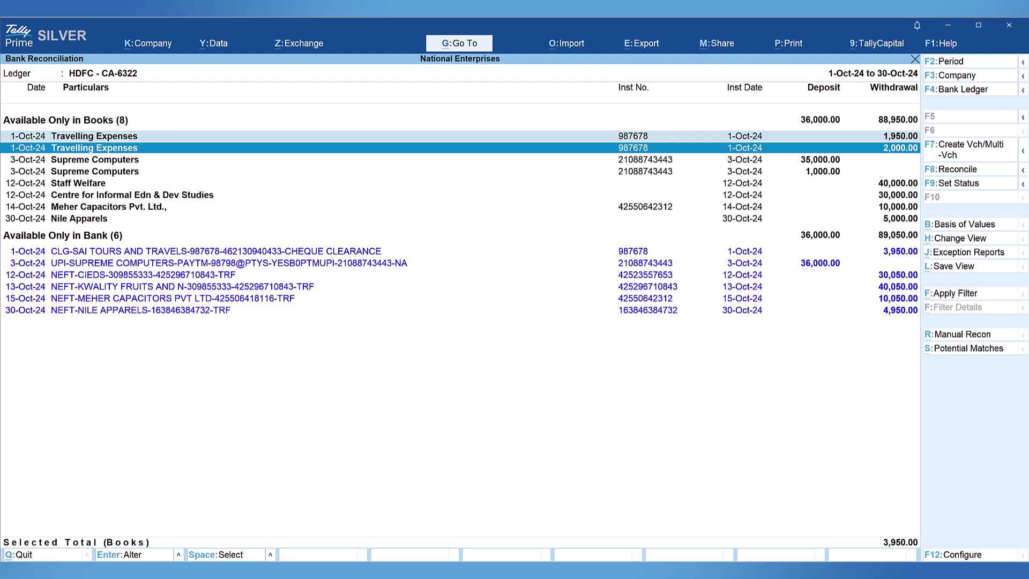
left_click(960, 170)
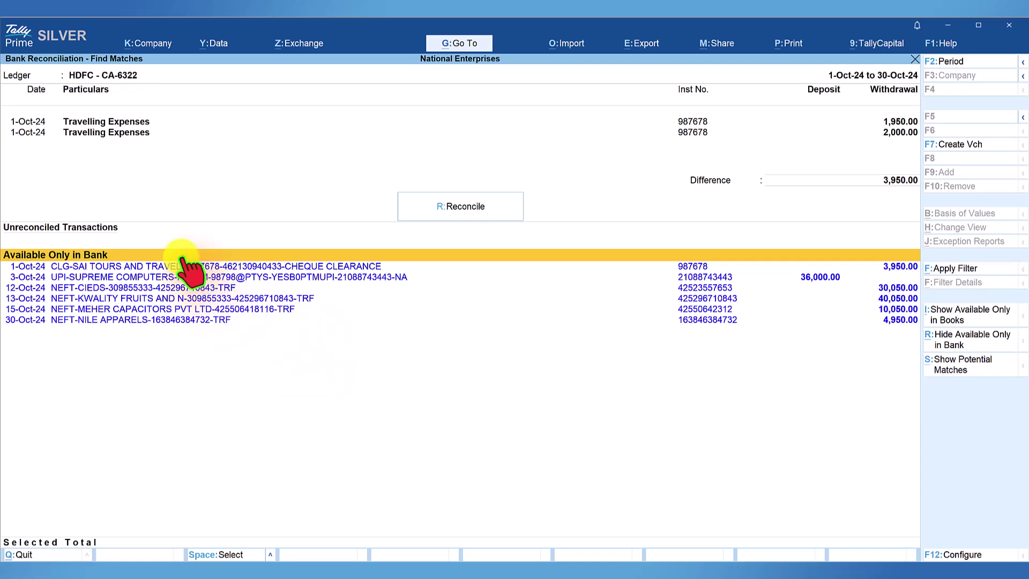
Add the 1-Oct-24 Sai Tours and Travels cheque clearance bank entry to the two Travelling Expenses entries and reconcile them together
left_click(247, 266)
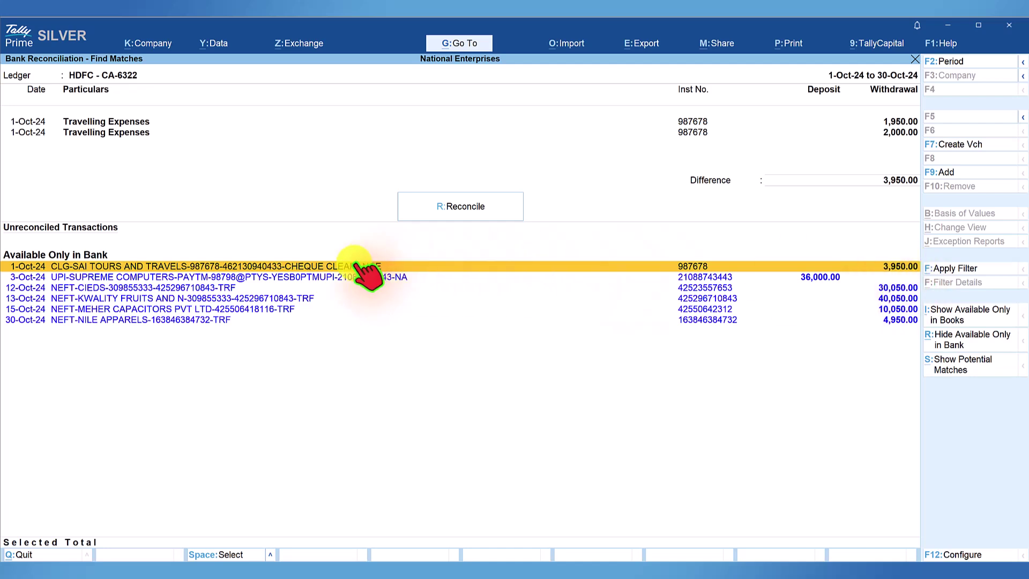
left_click(938, 172)
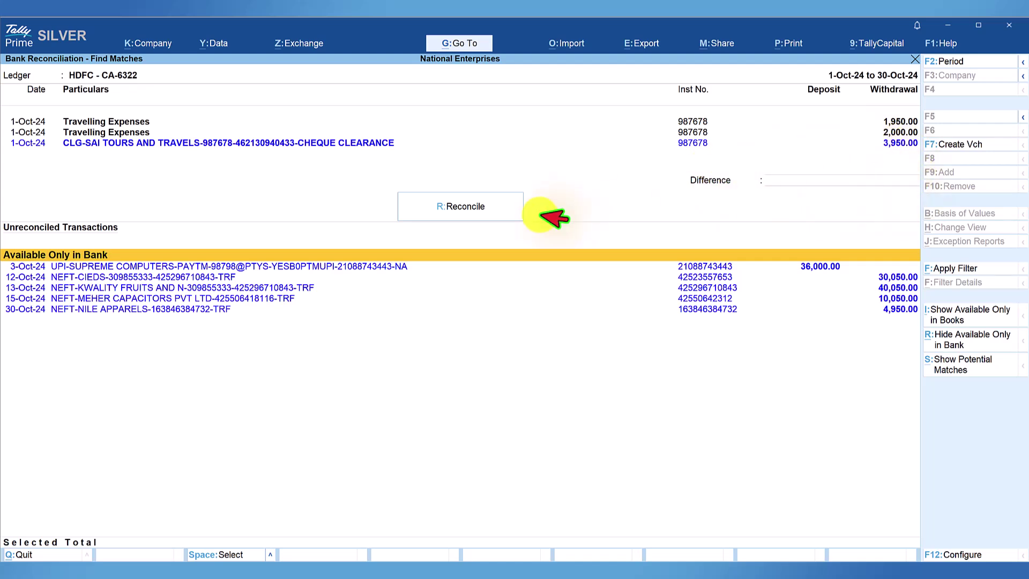
left_click(460, 206)
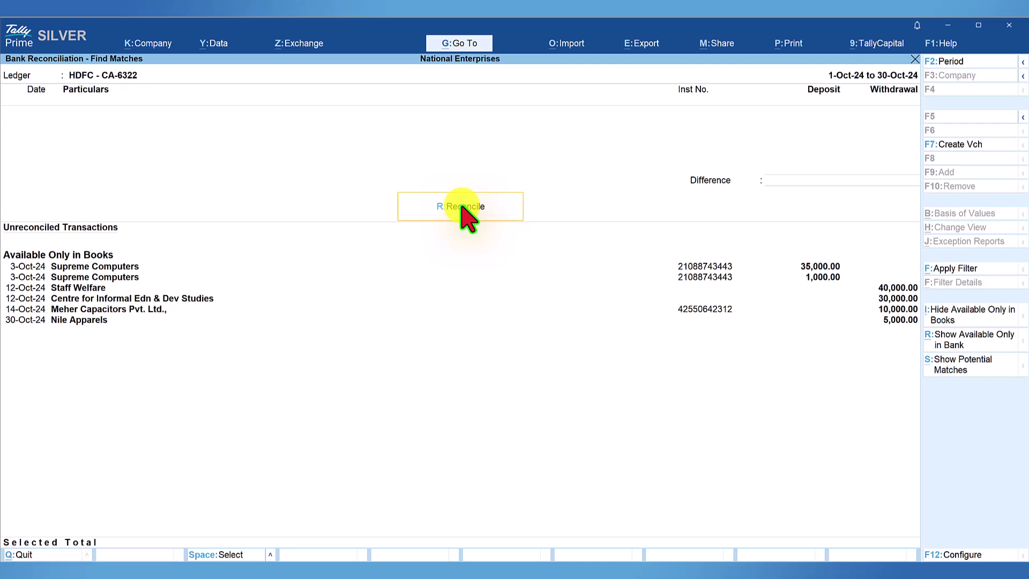